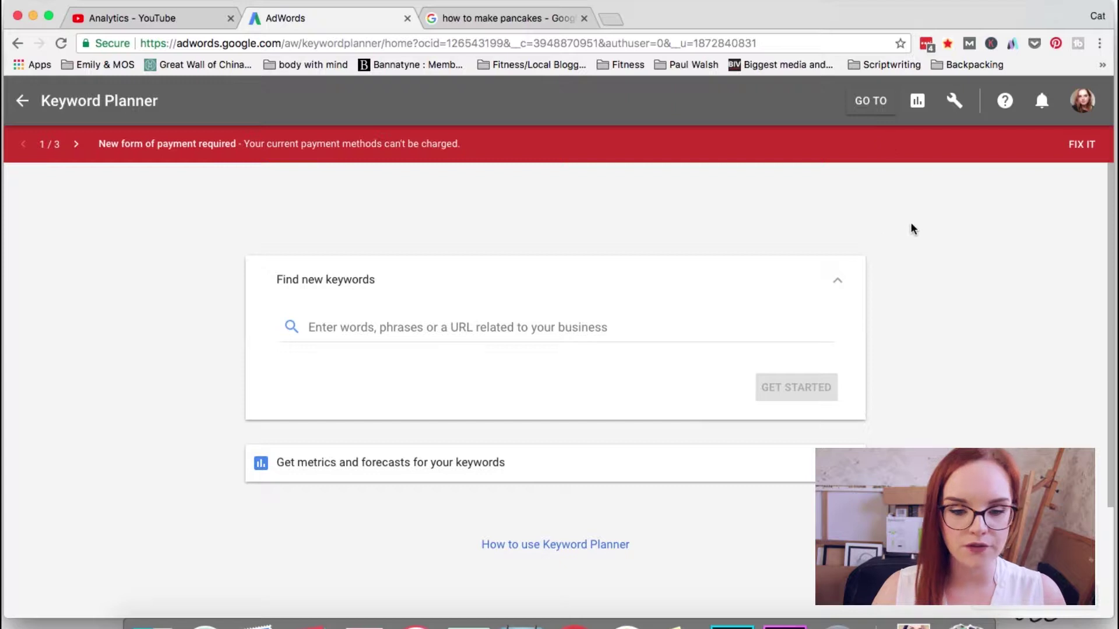
- Search the web for "google sheet" in a new browser tab, go to Google Sheets and create a blank spreadsheet
click(610, 22)
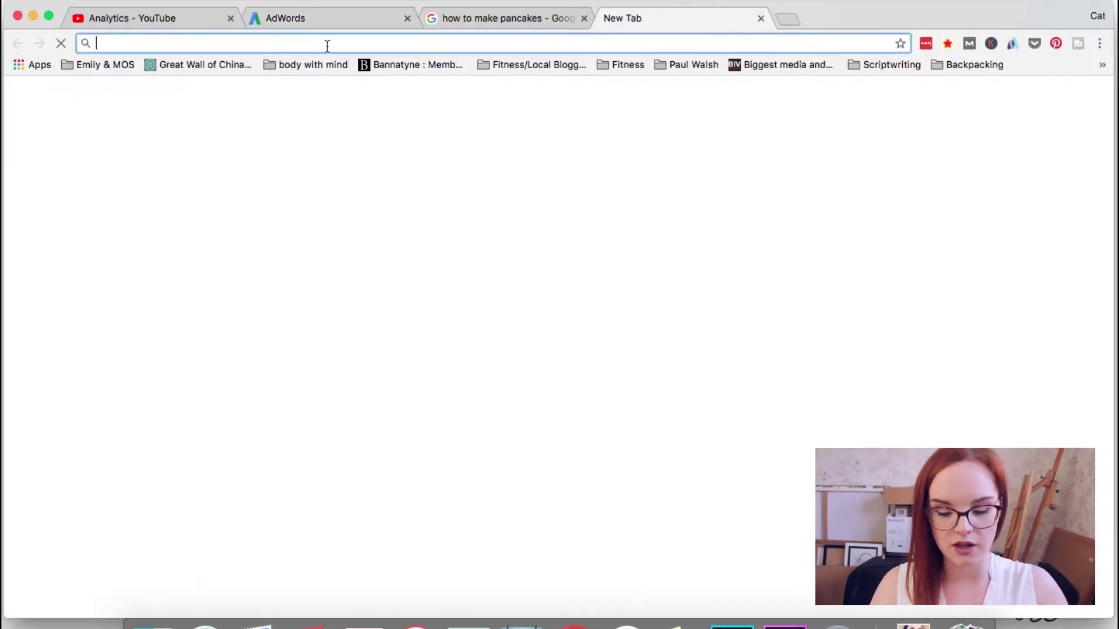
text(google sheet)
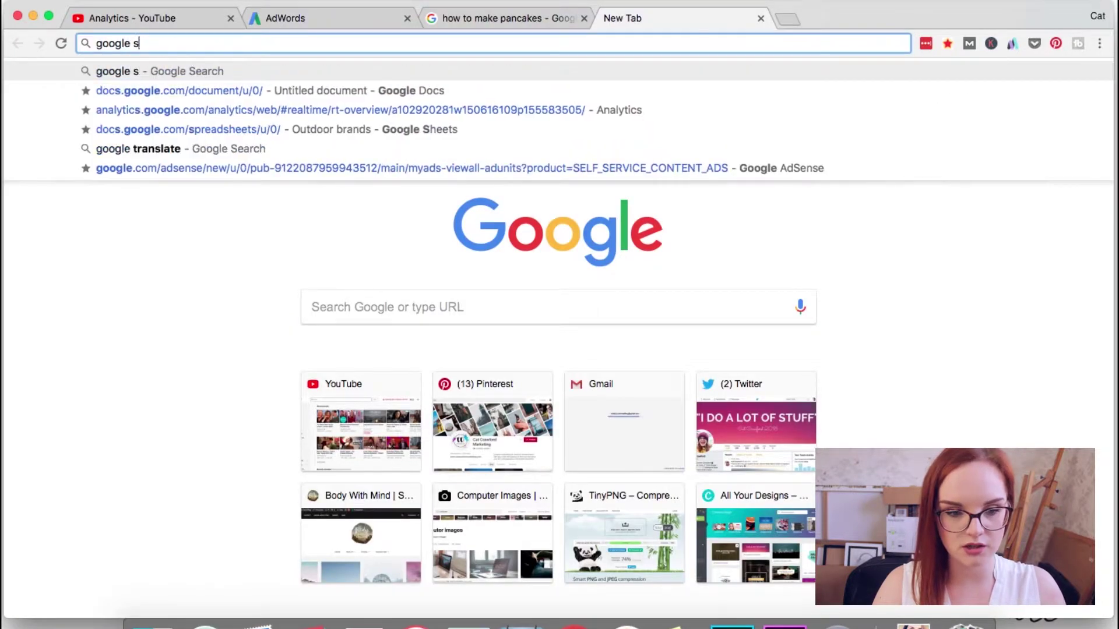
key(Return)
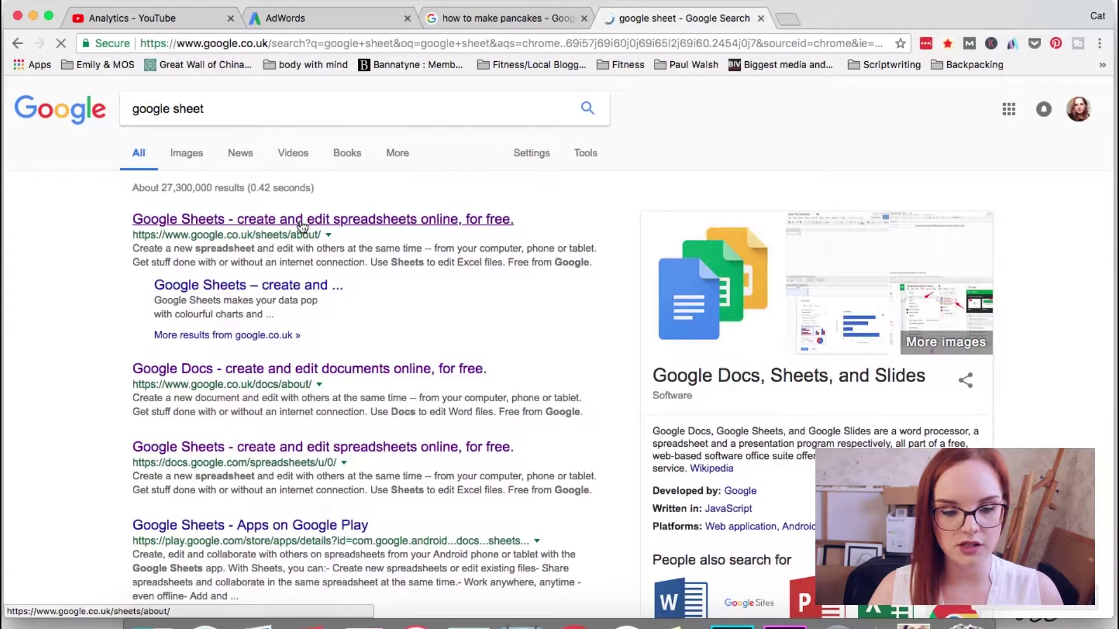
click(302, 226)
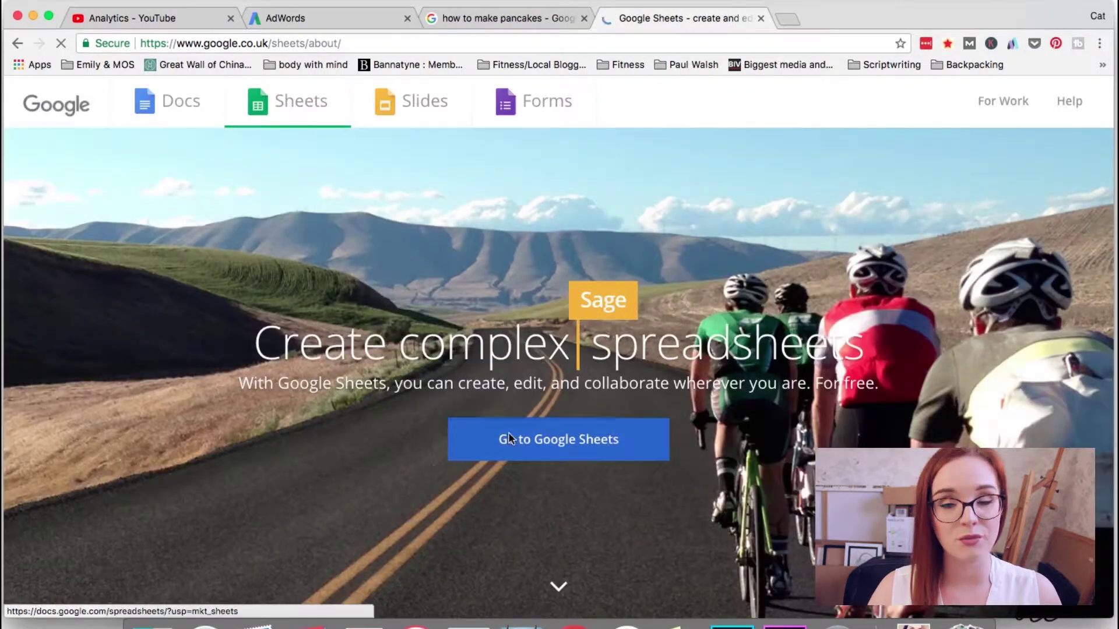
click(510, 439)
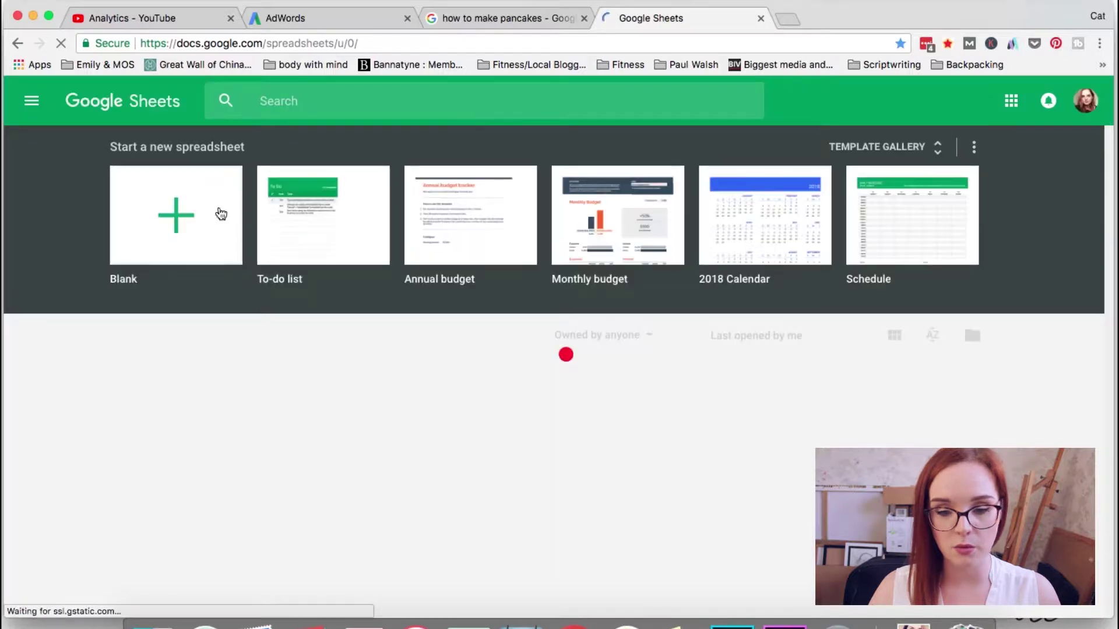
click(206, 212)
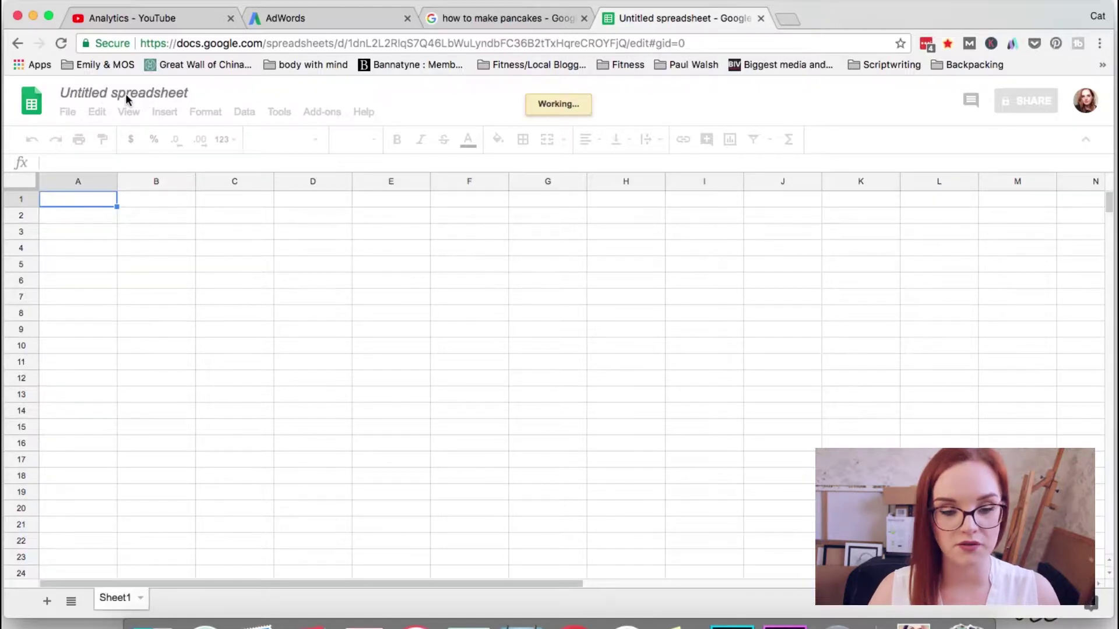
- Rename the untitled spreadsheet as "Keyword Research"
double_click(129, 94)
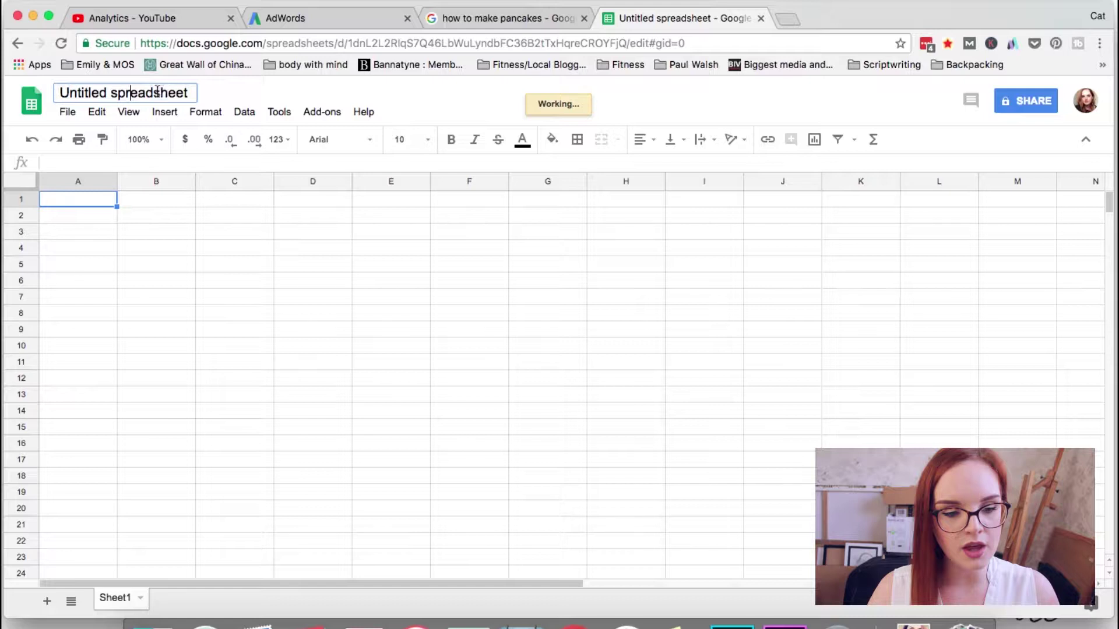
triple_click(131, 91)
text(Keyword Research)
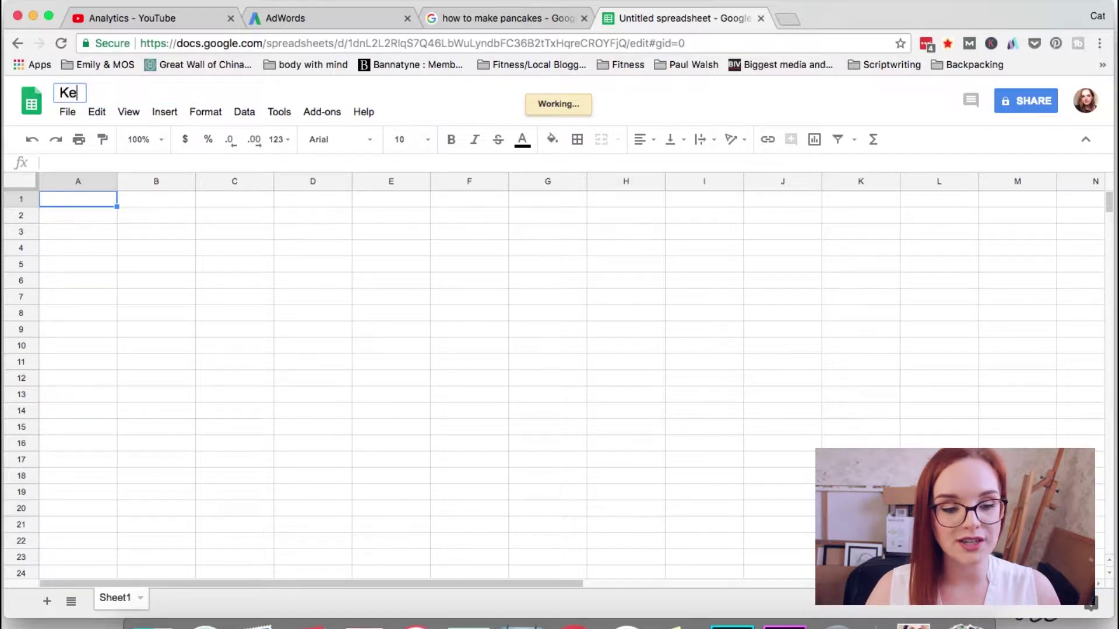
click(207, 302)
- Enter the column header KEYWORD in cell A1
click(75, 197)
text(KEy)
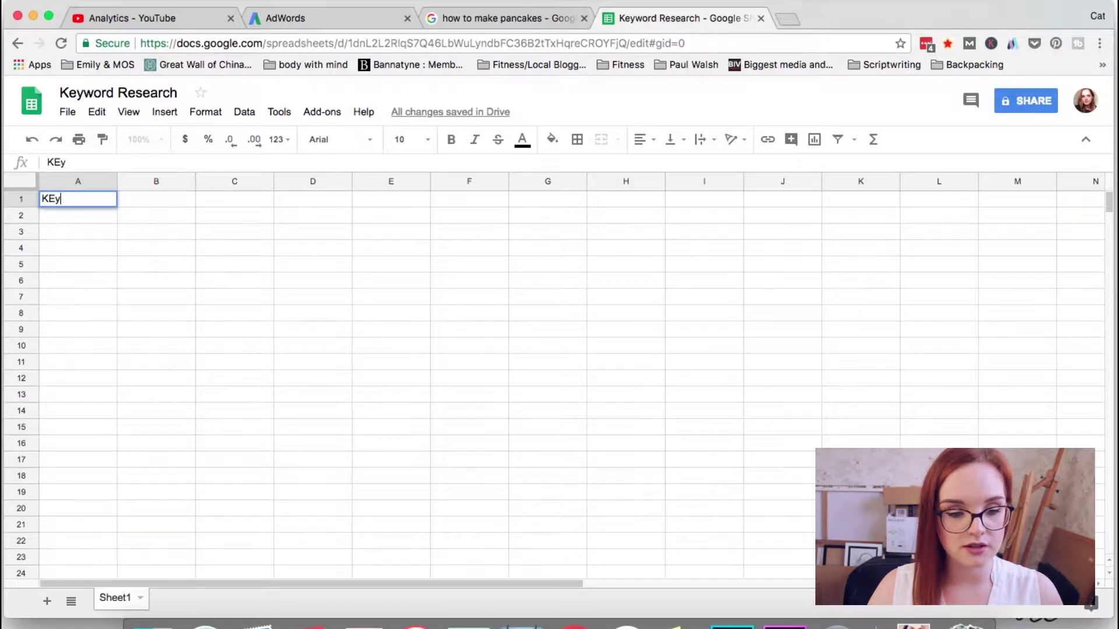
key(BackSpace)
text(YWORD)
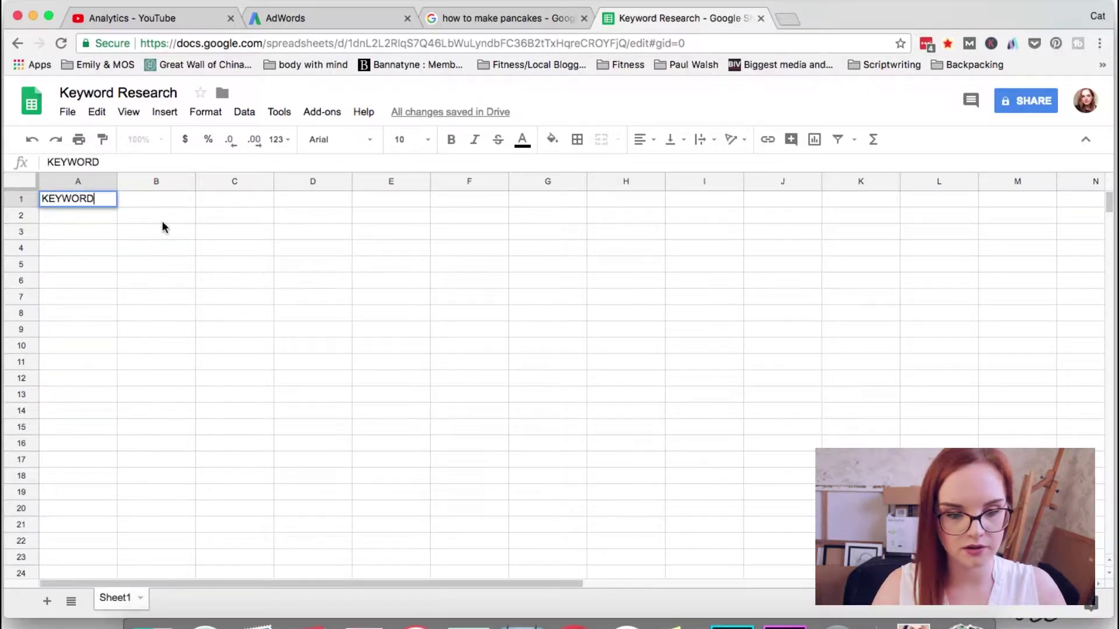
click(76, 222)
- Enter the header MONTHLY SEARCHES in cell B1 and fit column B's width to the text
click(172, 201)
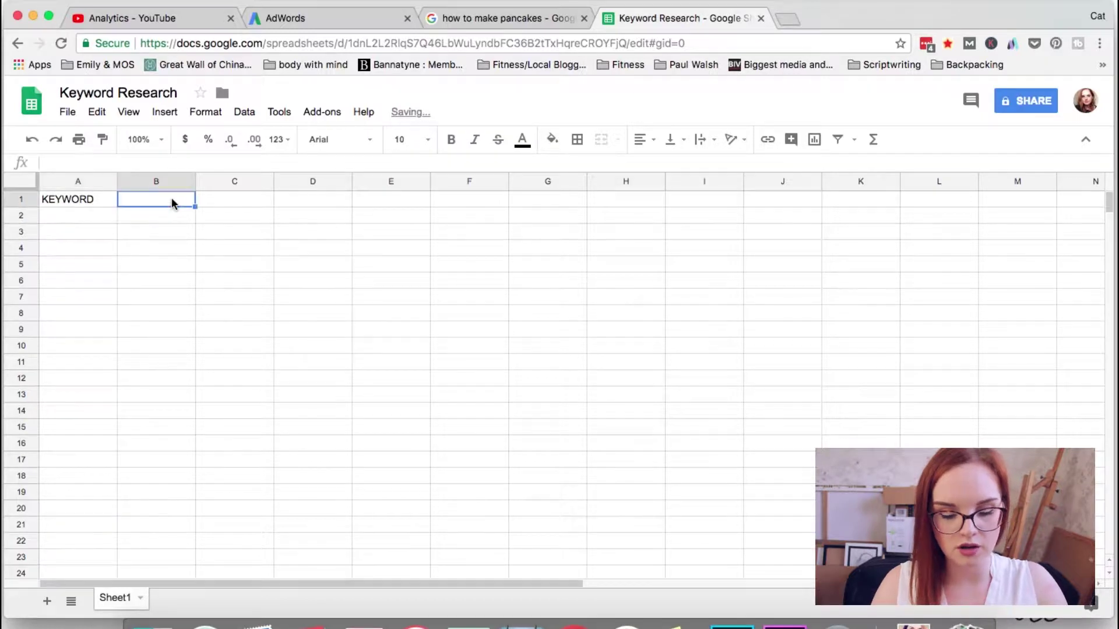
text(MONTHLY SEARCHES)
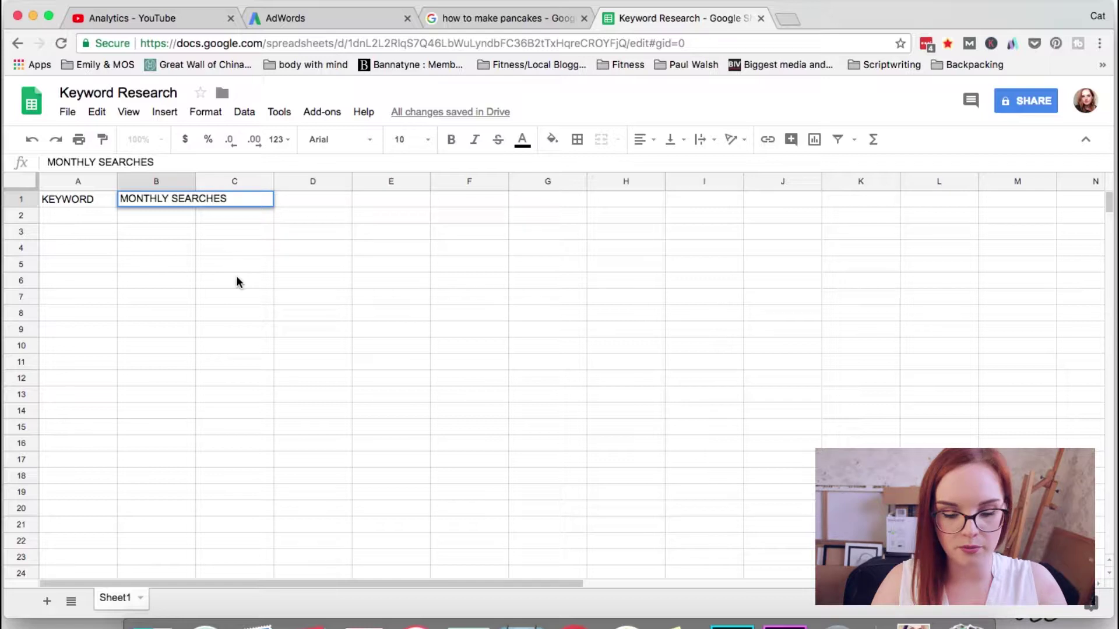
click(238, 282)
double_click(195, 181)
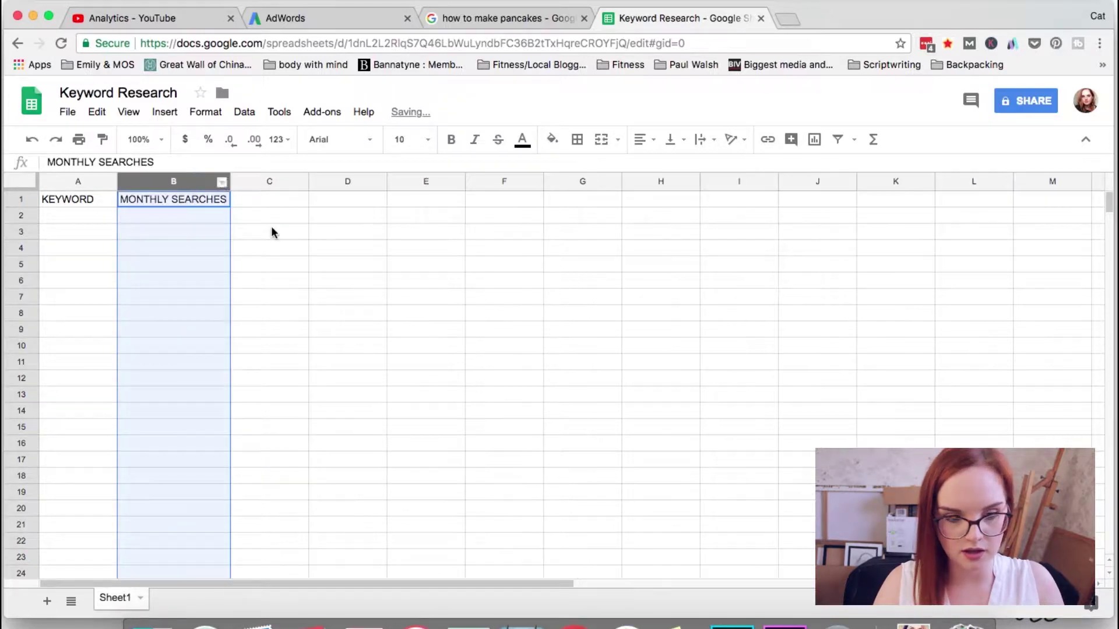
- Enter the column header COMPETITION in cell C1
click(261, 199)
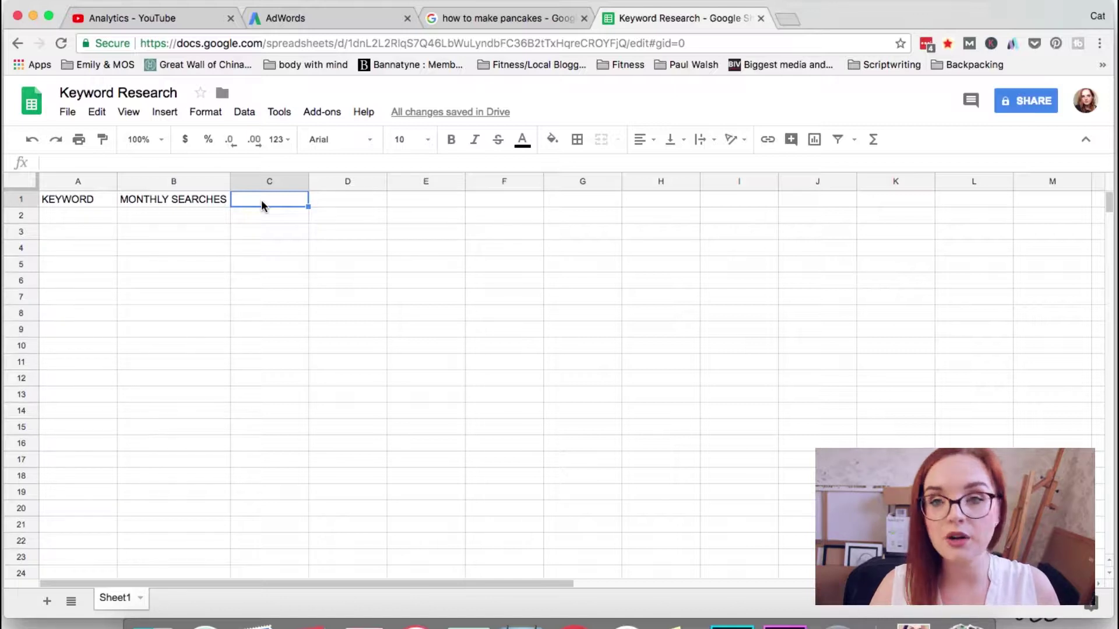
double_click(256, 200)
text(COMPETITON)
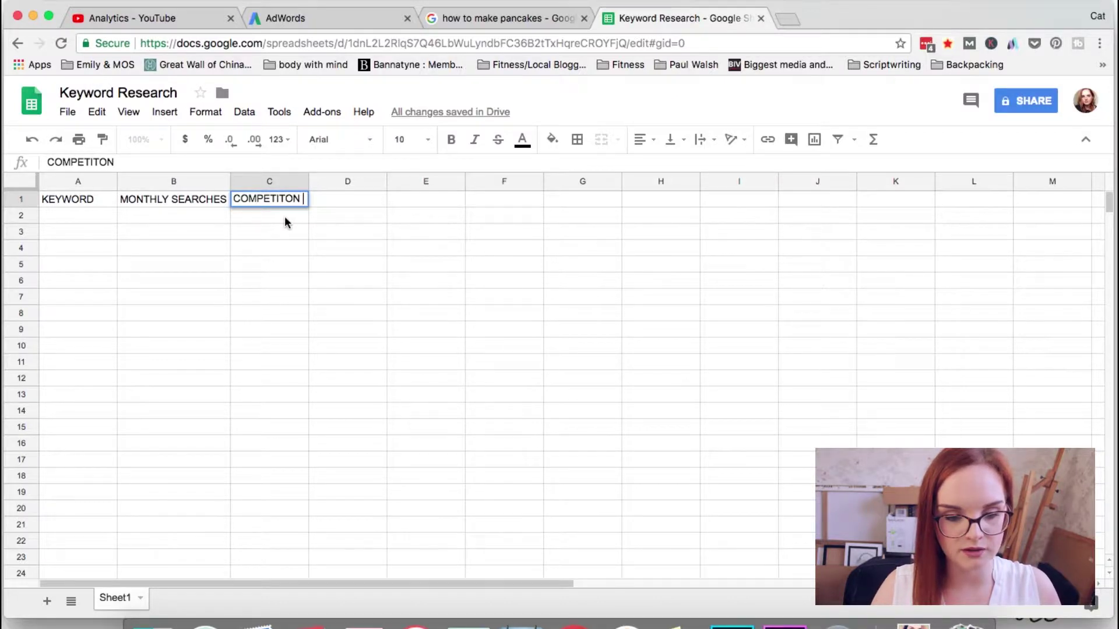
click(286, 198)
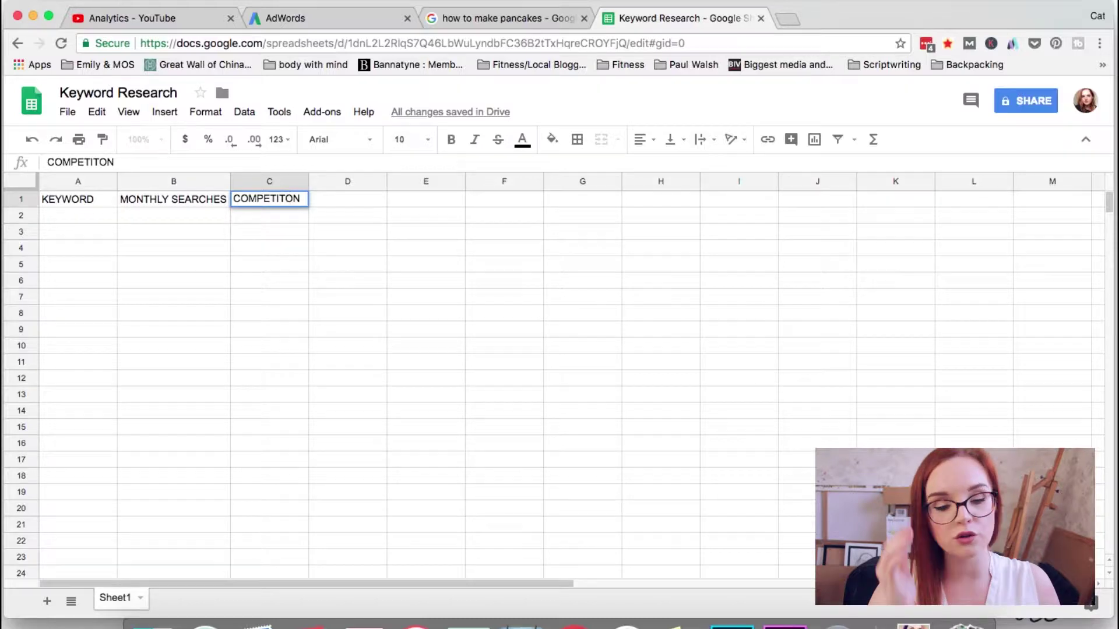
text(I)
click(324, 264)
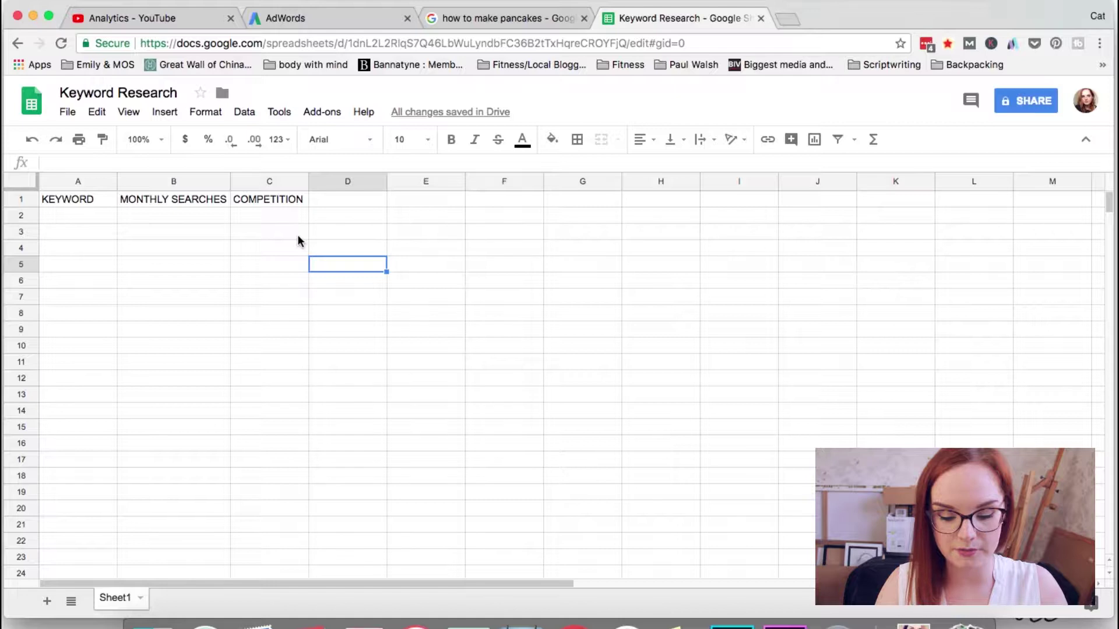
- Widen columns A, B and C slightly beyond their header texts, and select cell A2 for the first keyword
click(260, 264)
drag(230, 181, 258, 181)
drag(336, 181, 350, 181)
drag(116, 181, 127, 181)
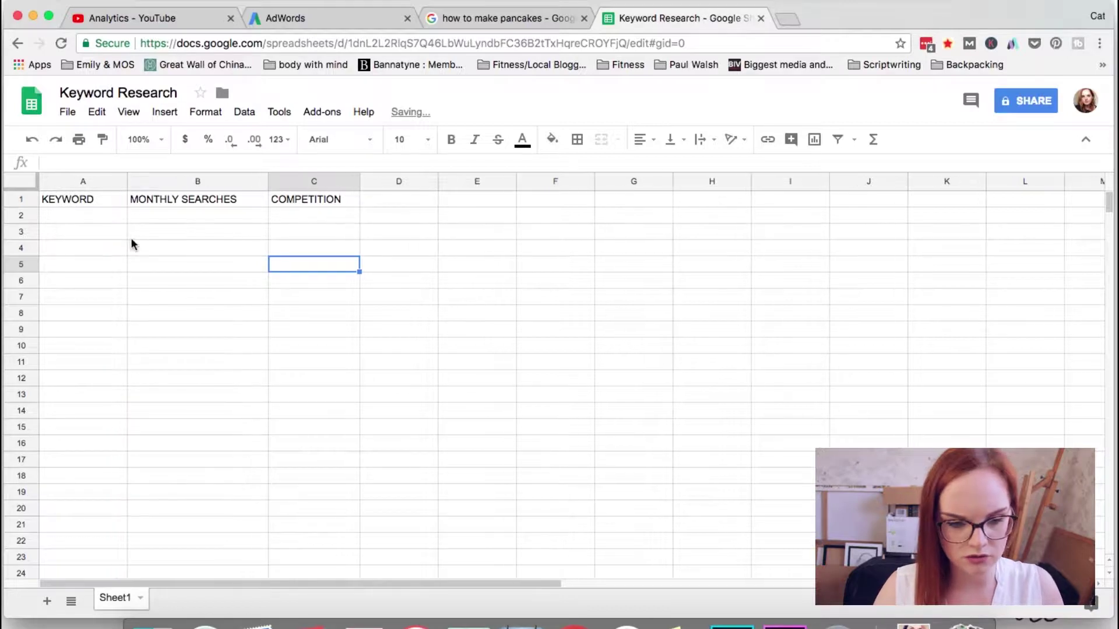
click(131, 238)
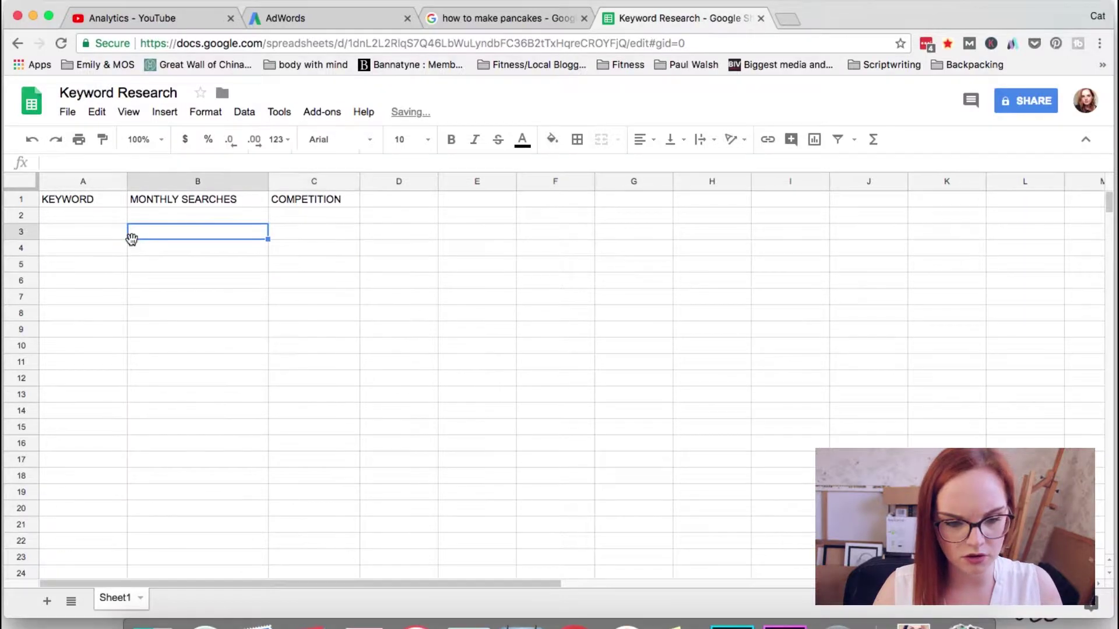
click(98, 229)
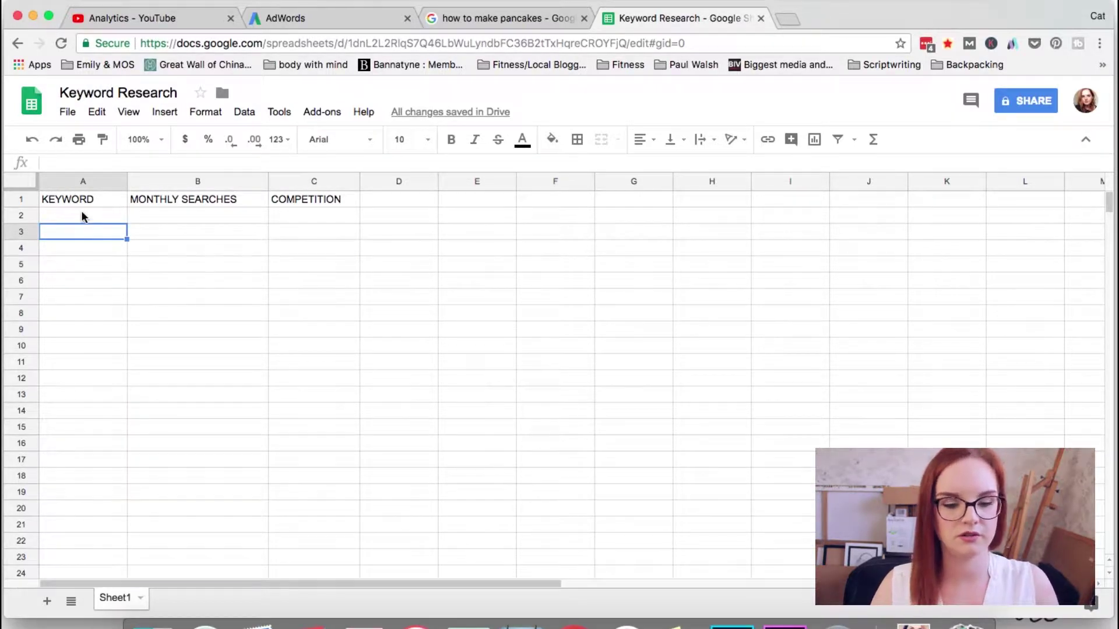
click(83, 216)
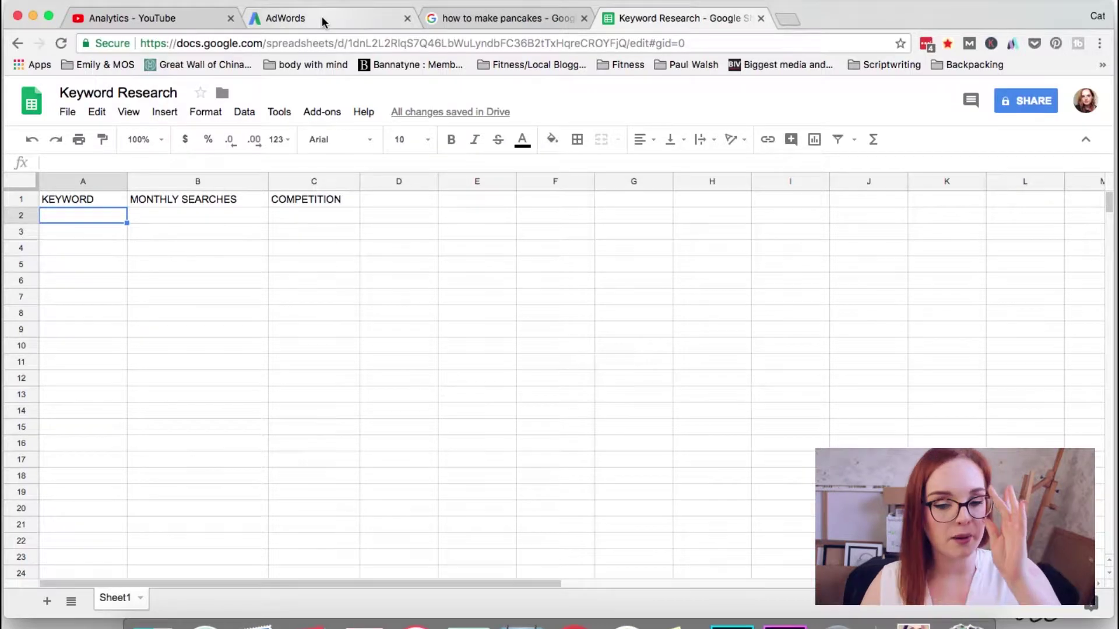
- Switch to AdWords, open the previous version of Keyword Planner and close the new-version page
click(302, 22)
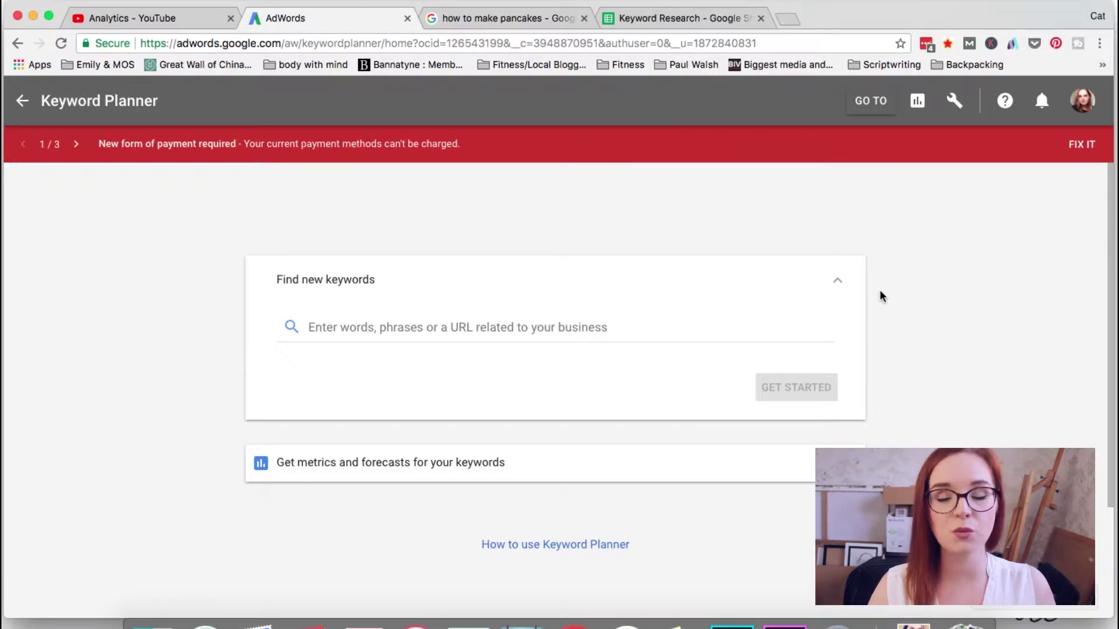
scroll(882, 362, down, 3)
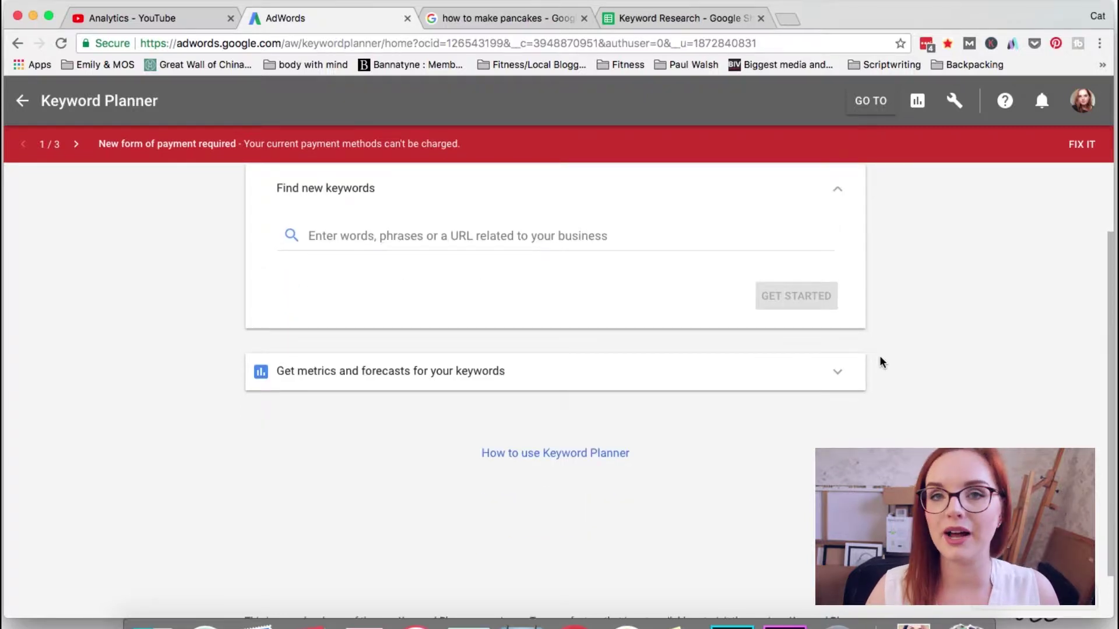
scroll(569, 522, down, 2)
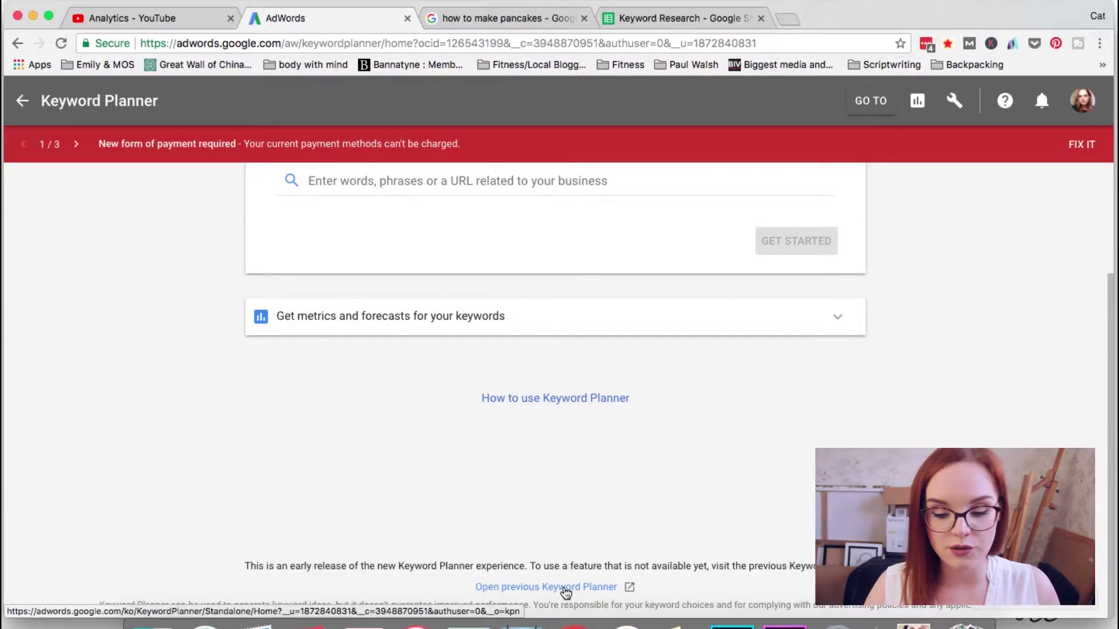
click(568, 588)
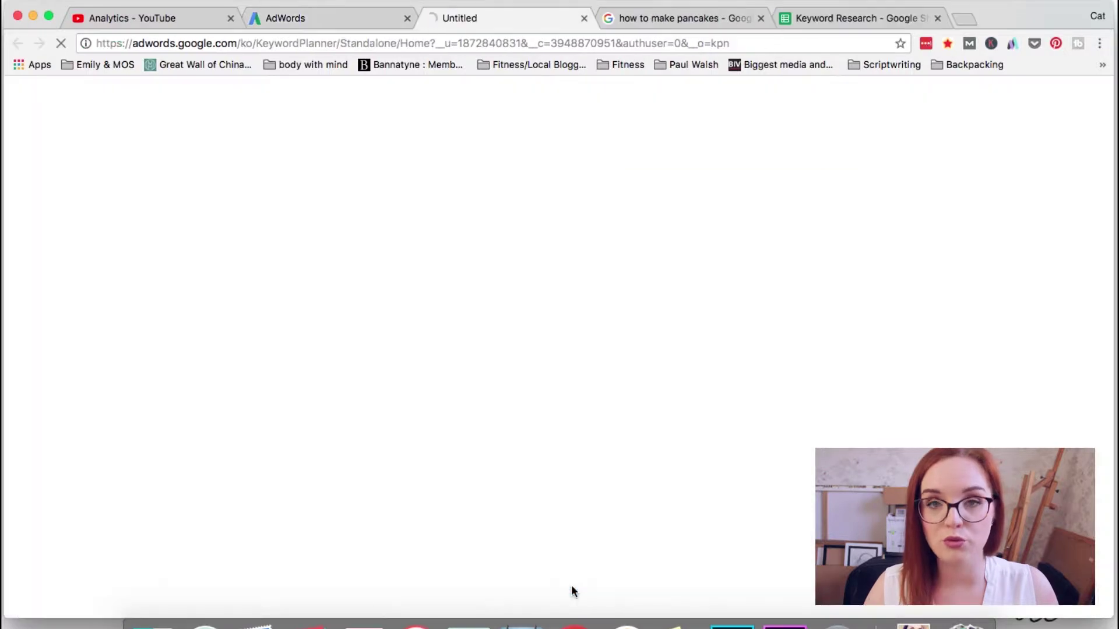
click(407, 18)
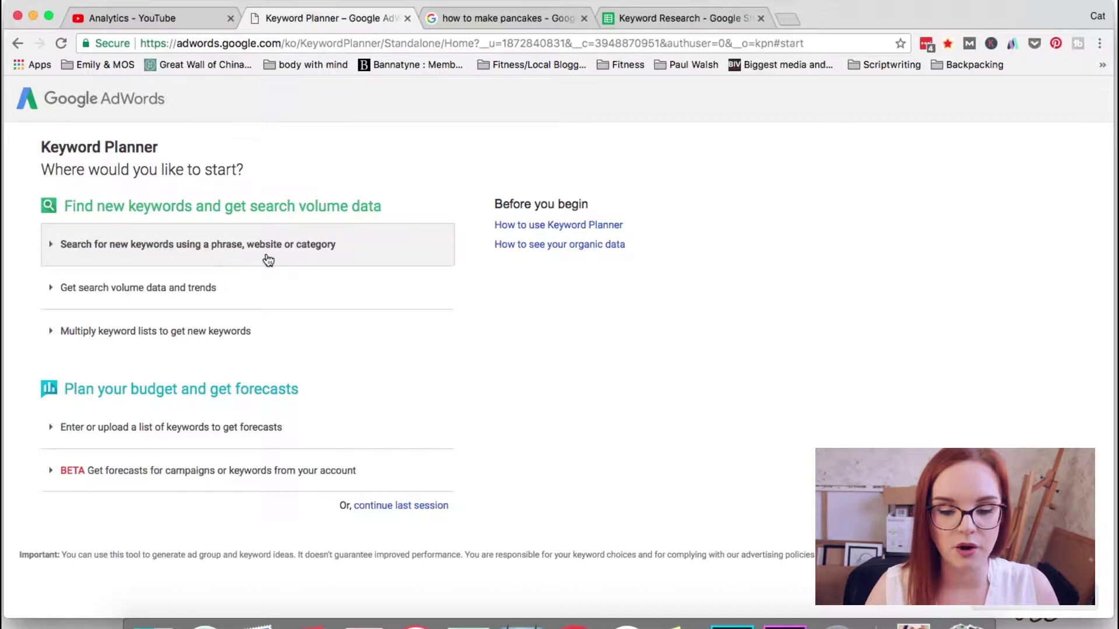
- In the new-keyword search by phrase, enter "watercolour art, wall prints, wall art, watercolour prints, custom artwork" as the product or service
click(215, 255)
click(122, 330)
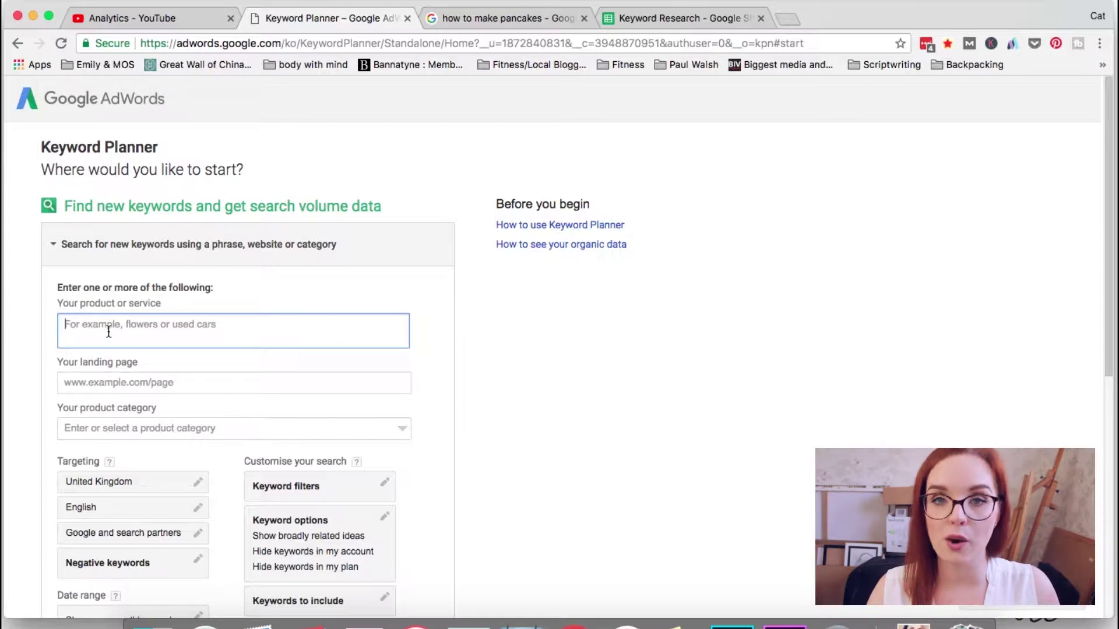
text(watercol)
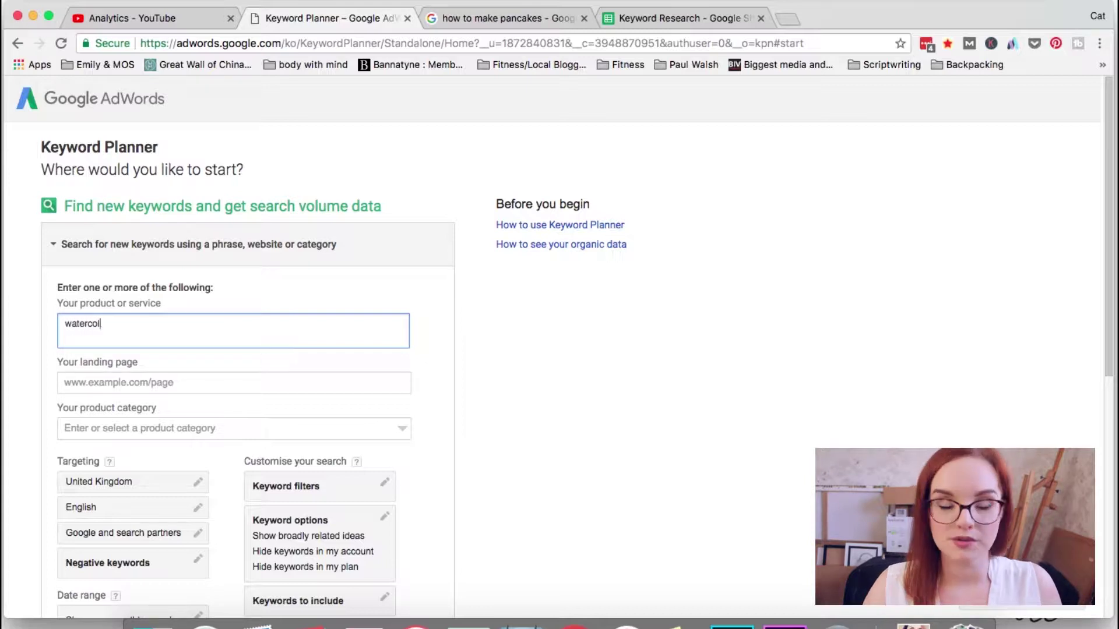
text(our art,)
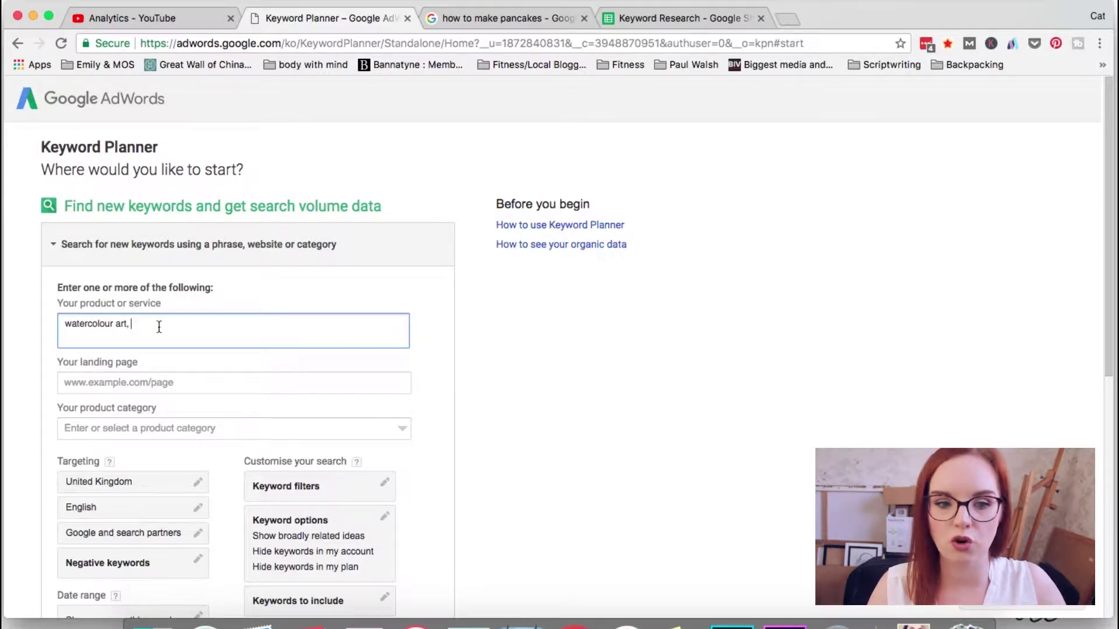
text(wall pr)
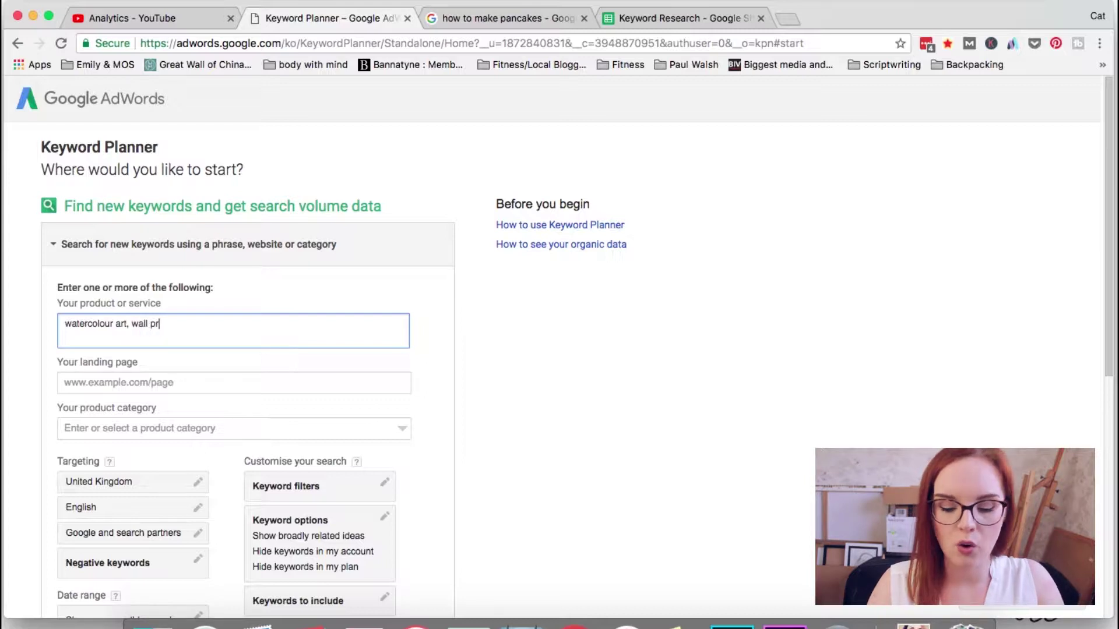
text(ints, wa)
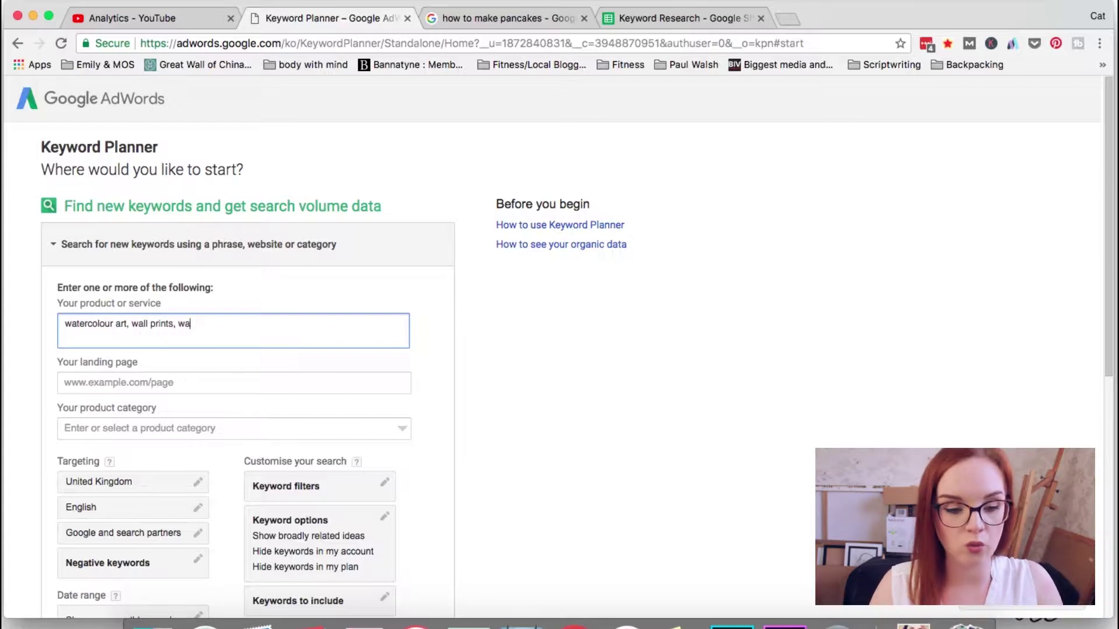
text(ll art, watercolour)
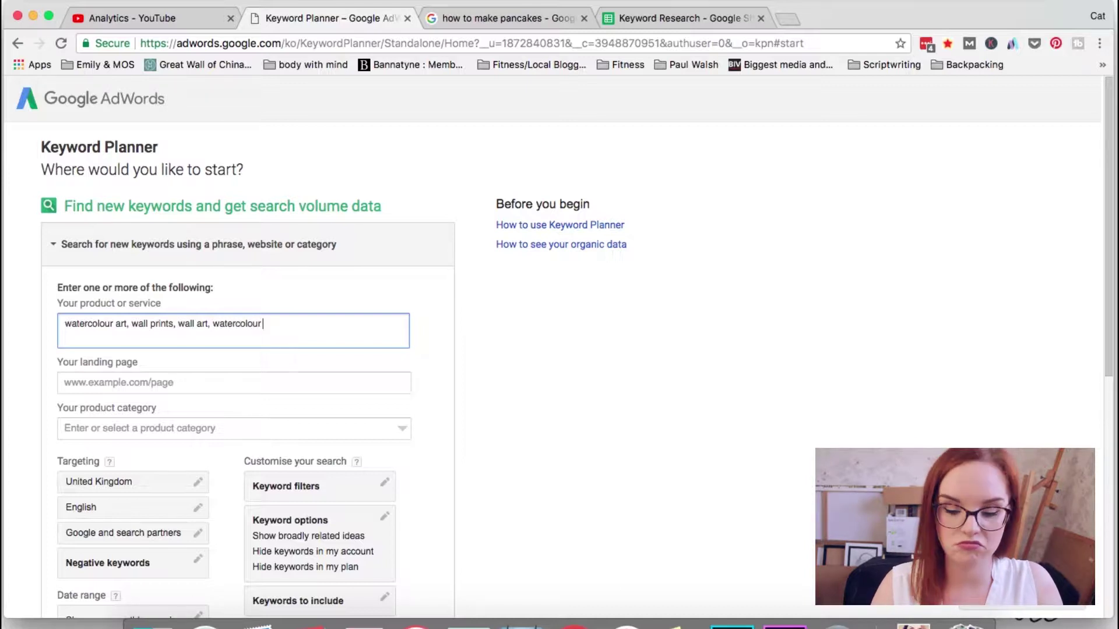
text( prints)
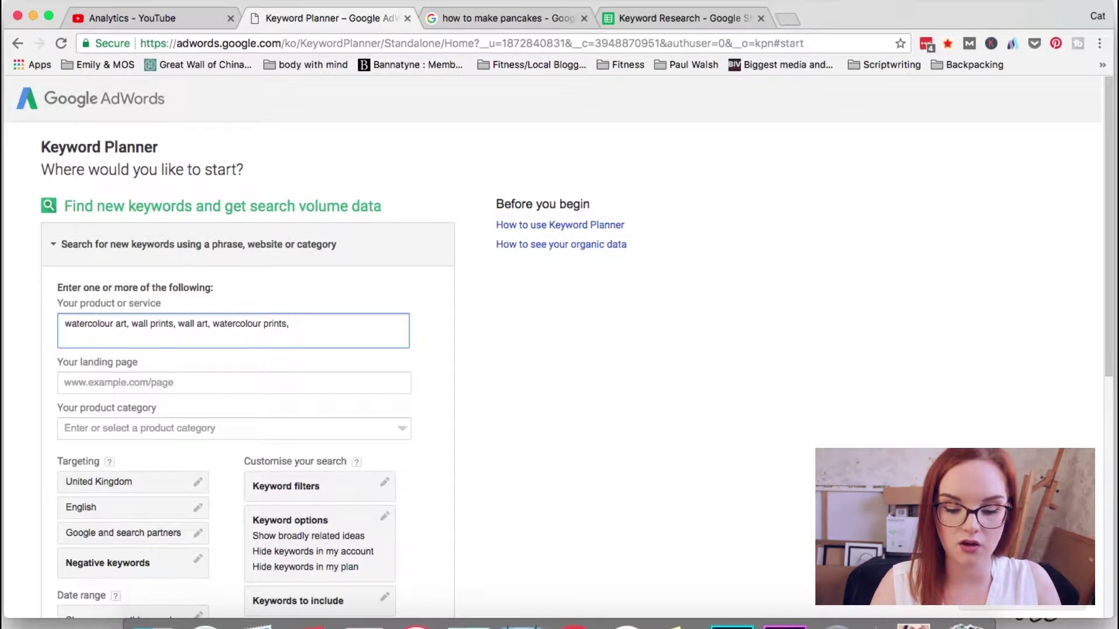
text(, custo)
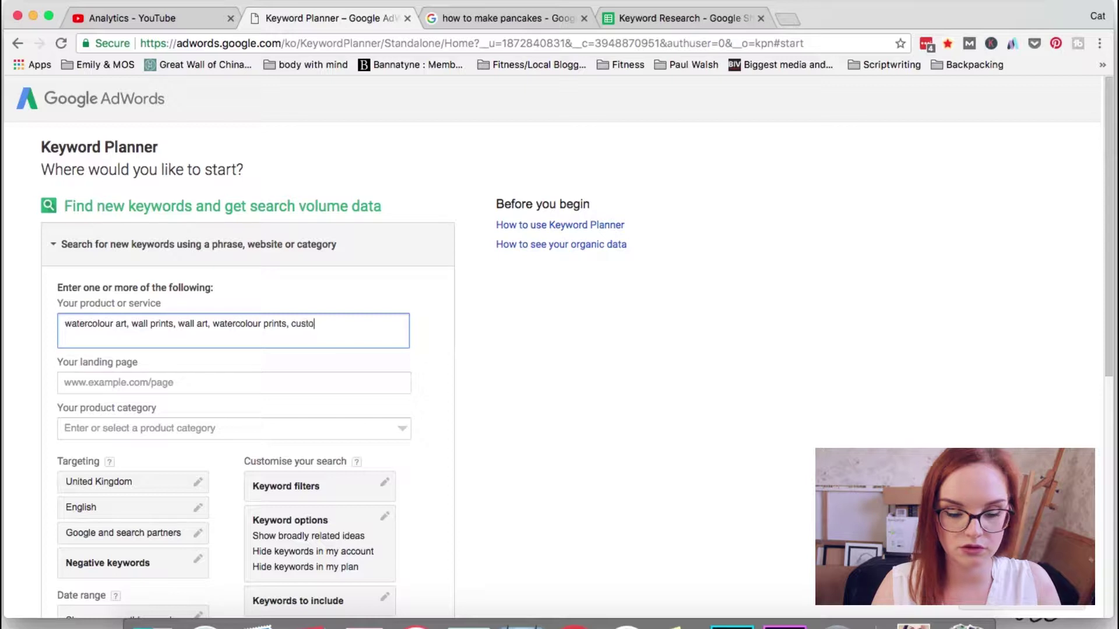
text(m artwork)
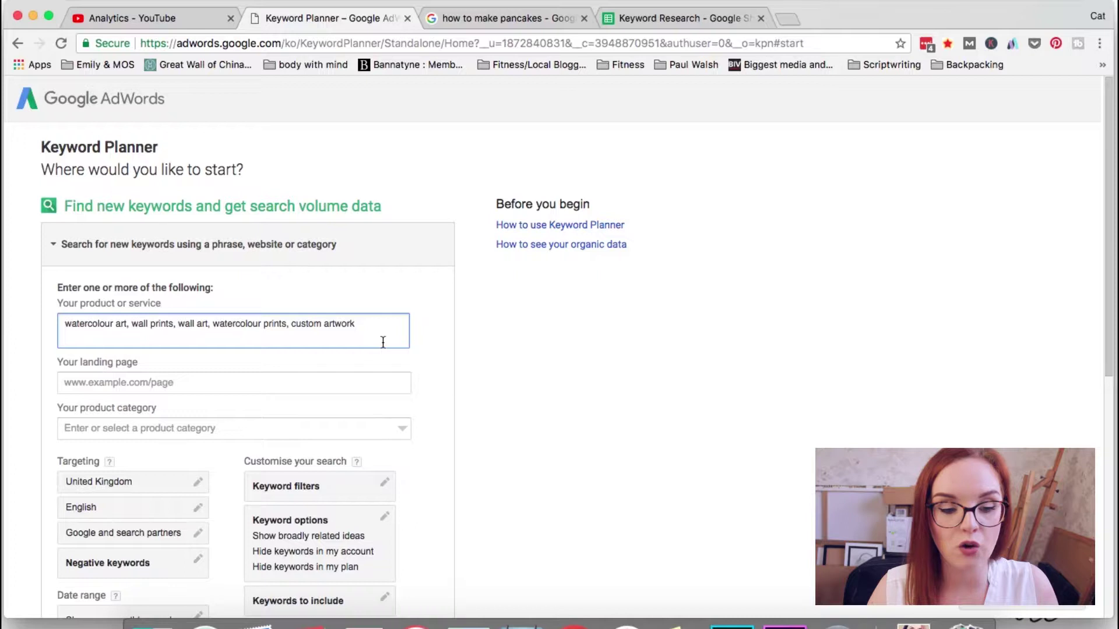
- Get keyword ideas for the entered product terms and look over the search-term results
scroll(381, 341, down, 2)
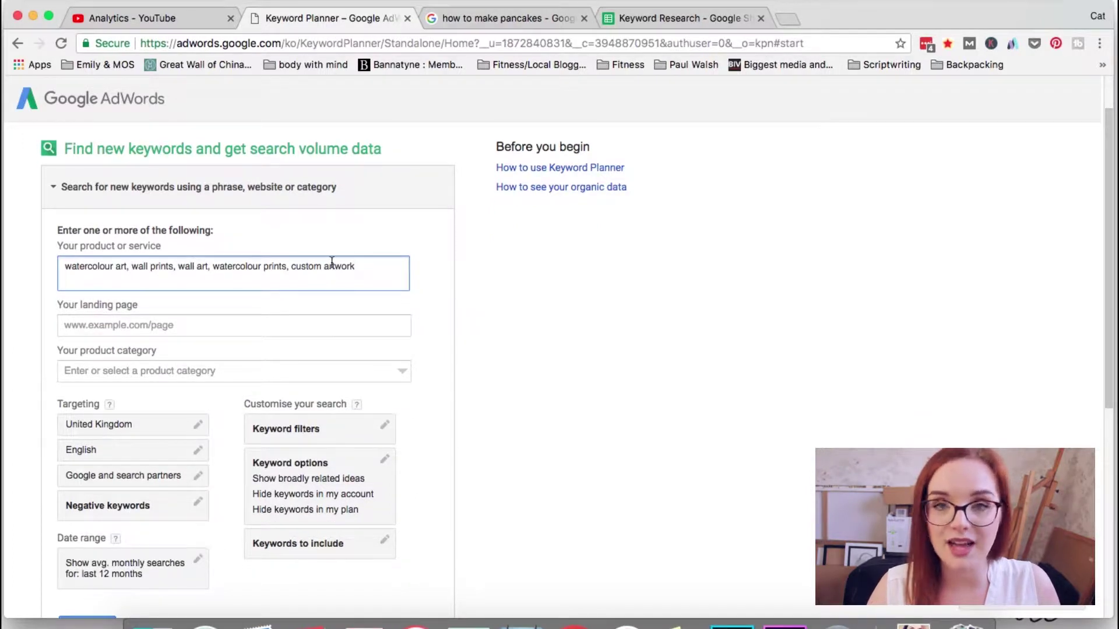
scroll(106, 476, down, 6)
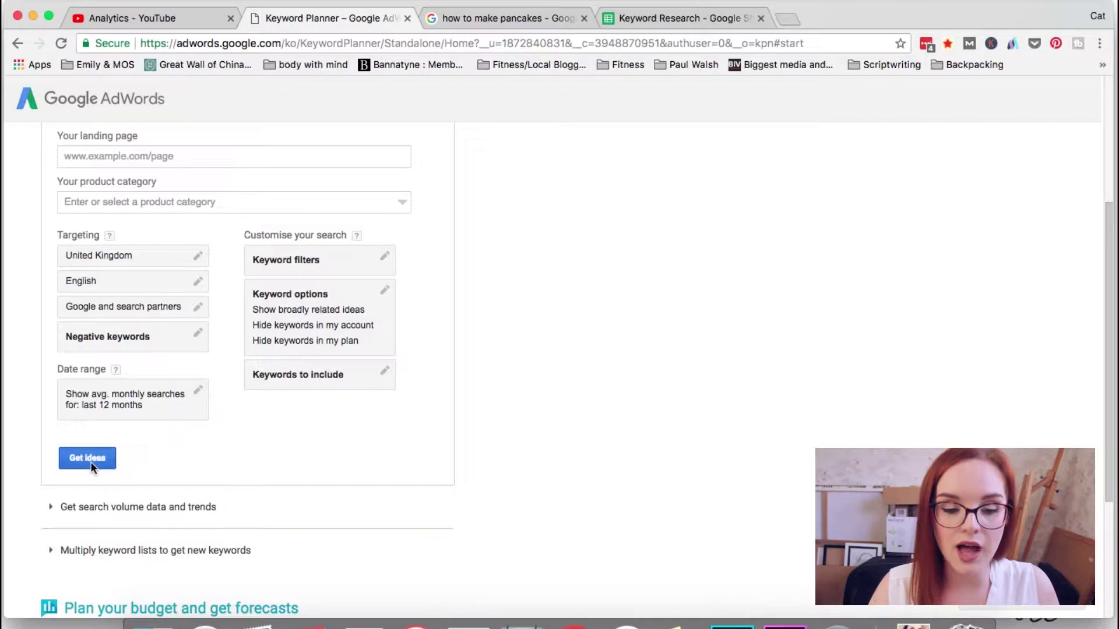
click(88, 458)
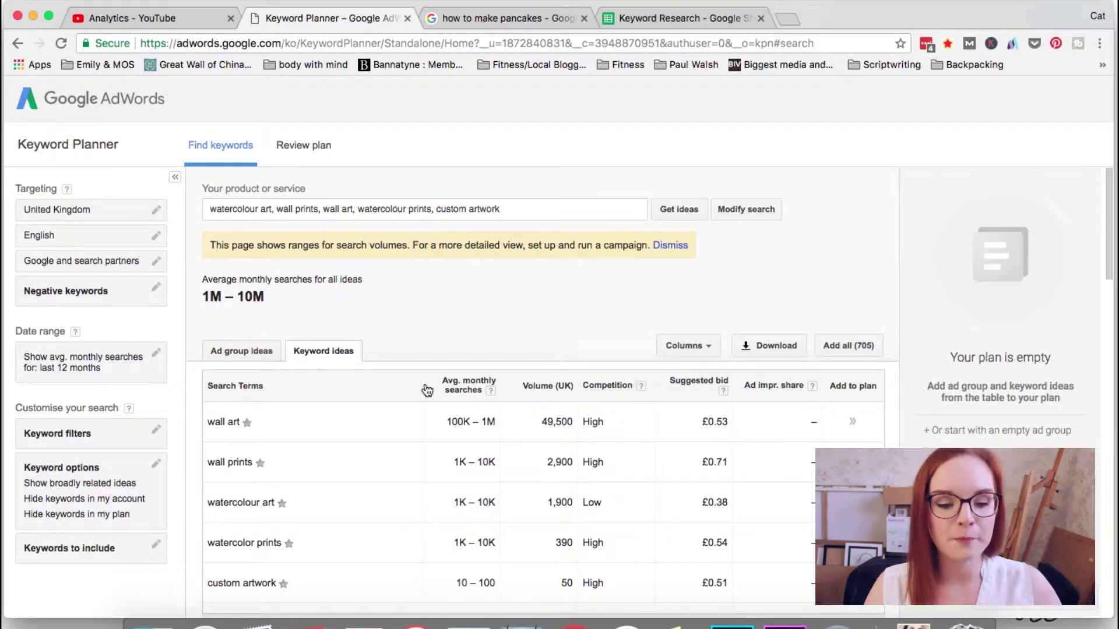
scroll(425, 387, down, 3)
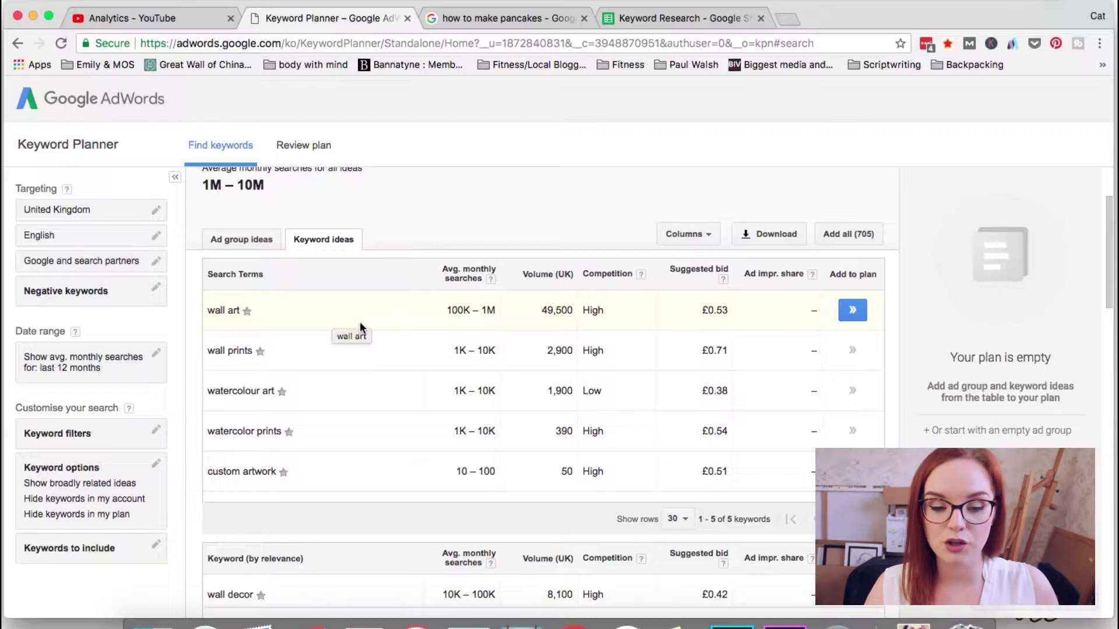
scroll(364, 332, up, 3)
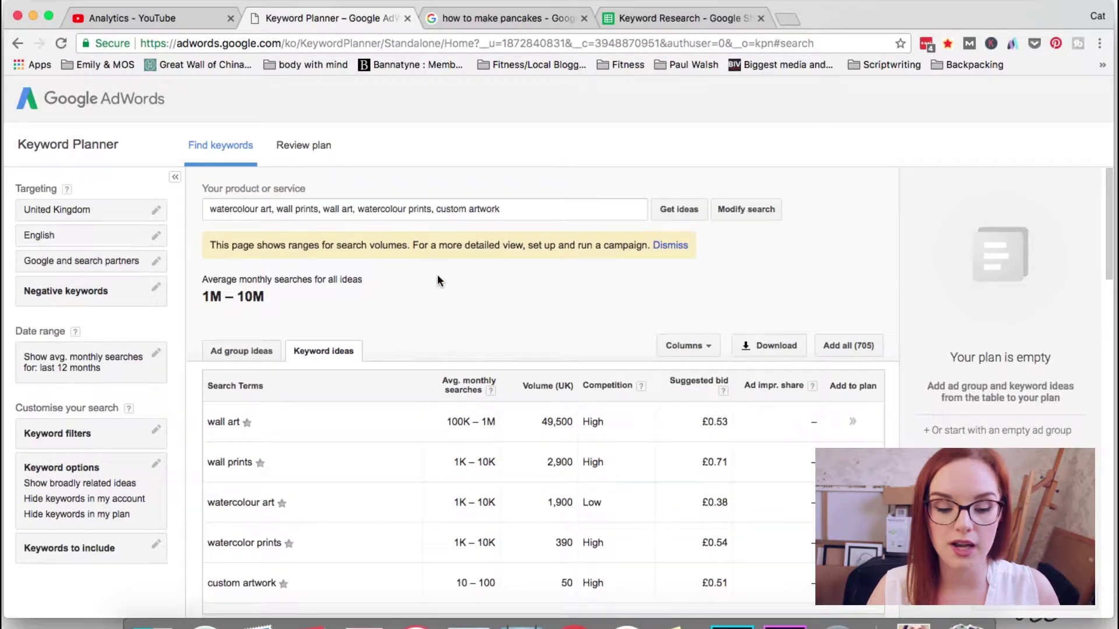
scroll(407, 400, down, 3)
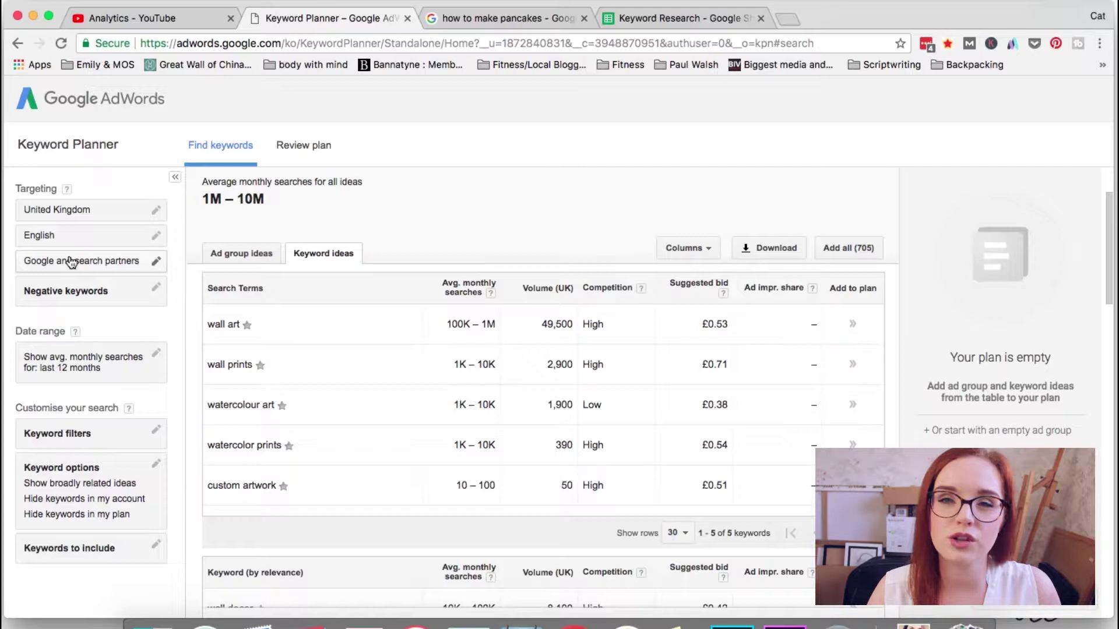
- Check the search network options in the targeting settings and close them, leaving Google and search partners selected
click(155, 262)
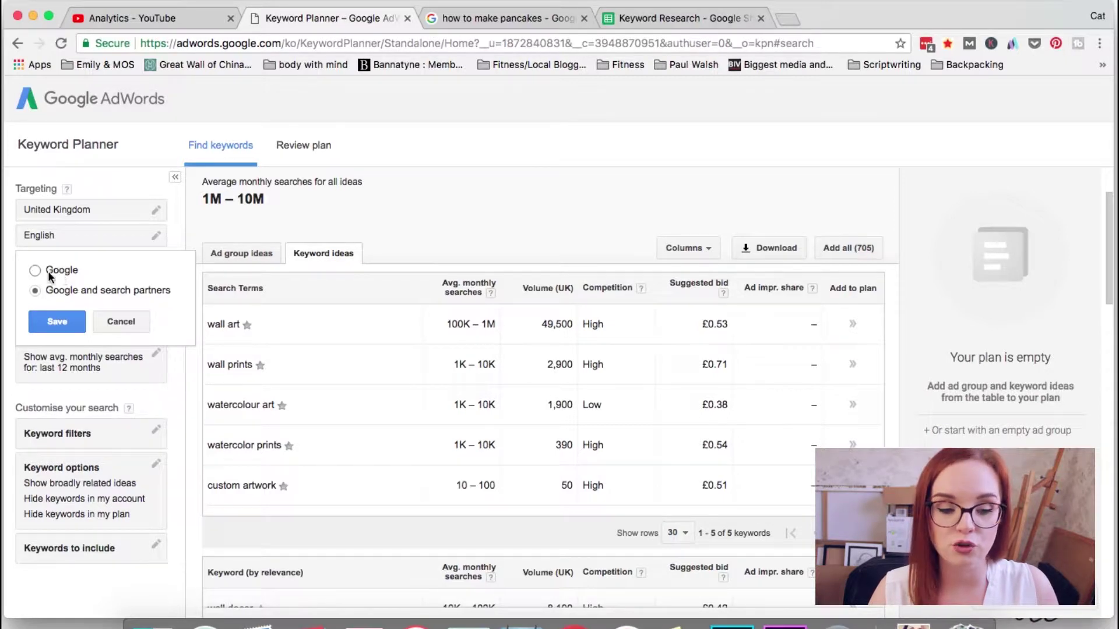
click(106, 295)
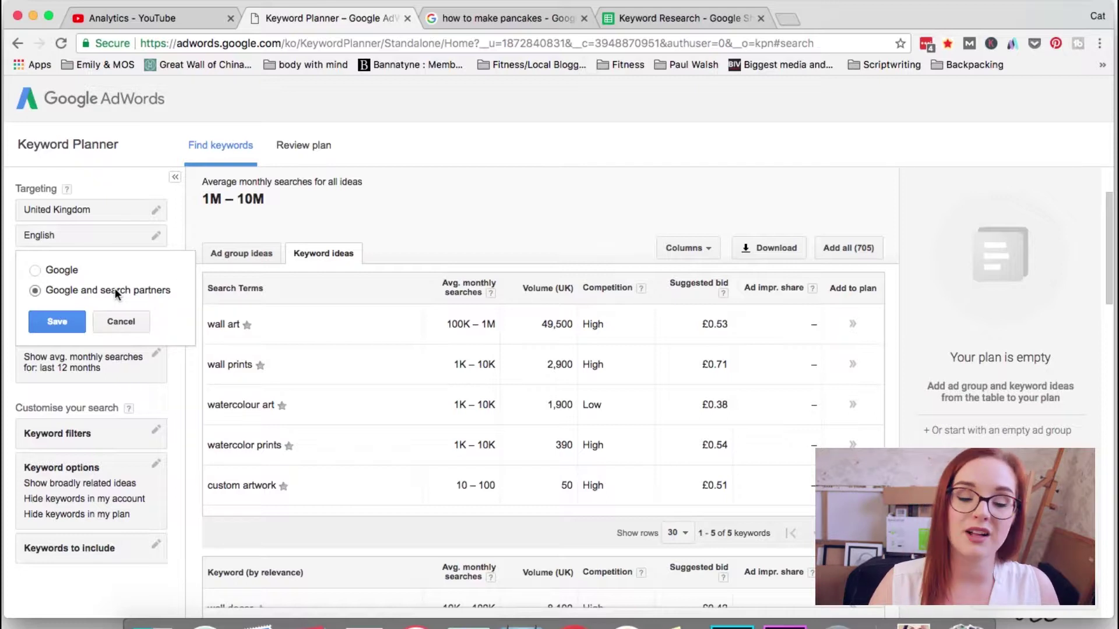
click(176, 235)
- Examine the average monthly searches, UK volume and competition for each of the entered search terms
scroll(305, 310, down, 1)
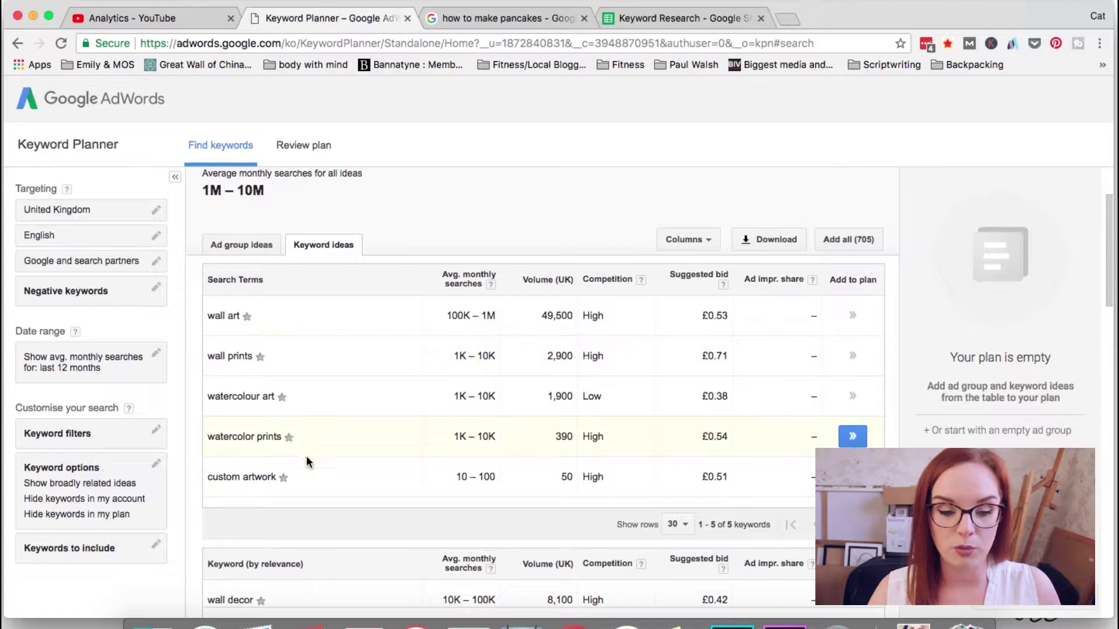
scroll(339, 460, down, 3)
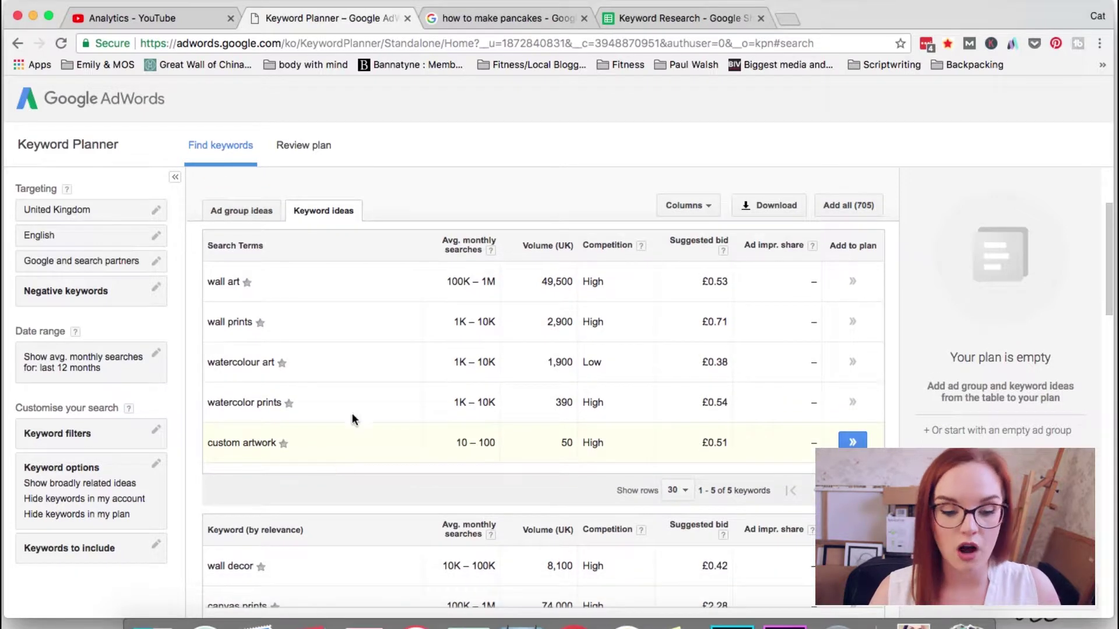
scroll(326, 349, up, 2)
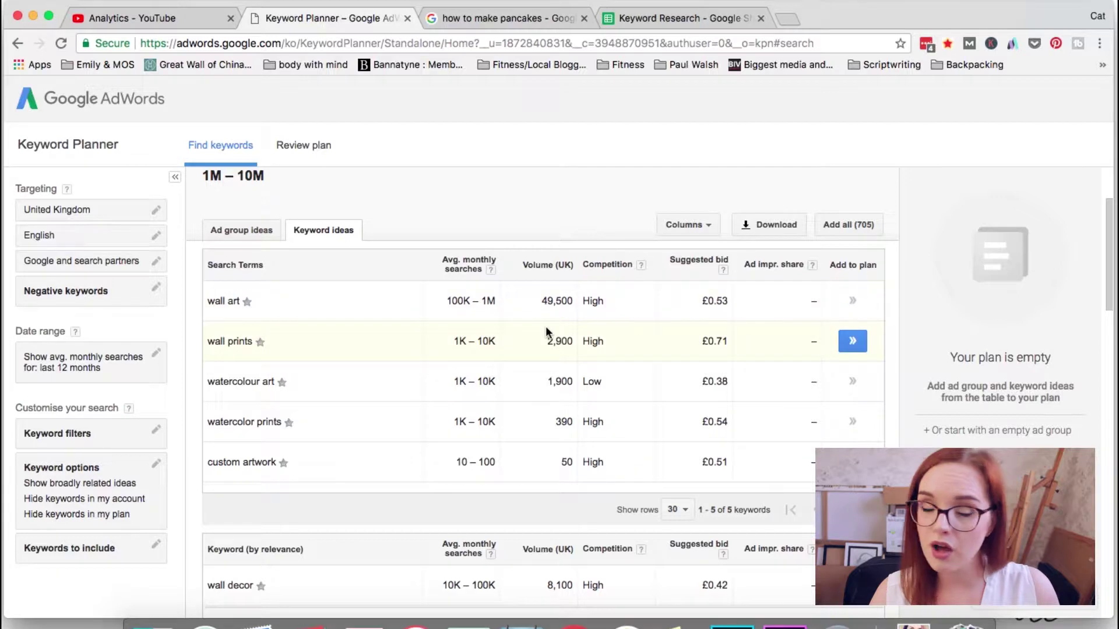
scroll(546, 326, down, 1)
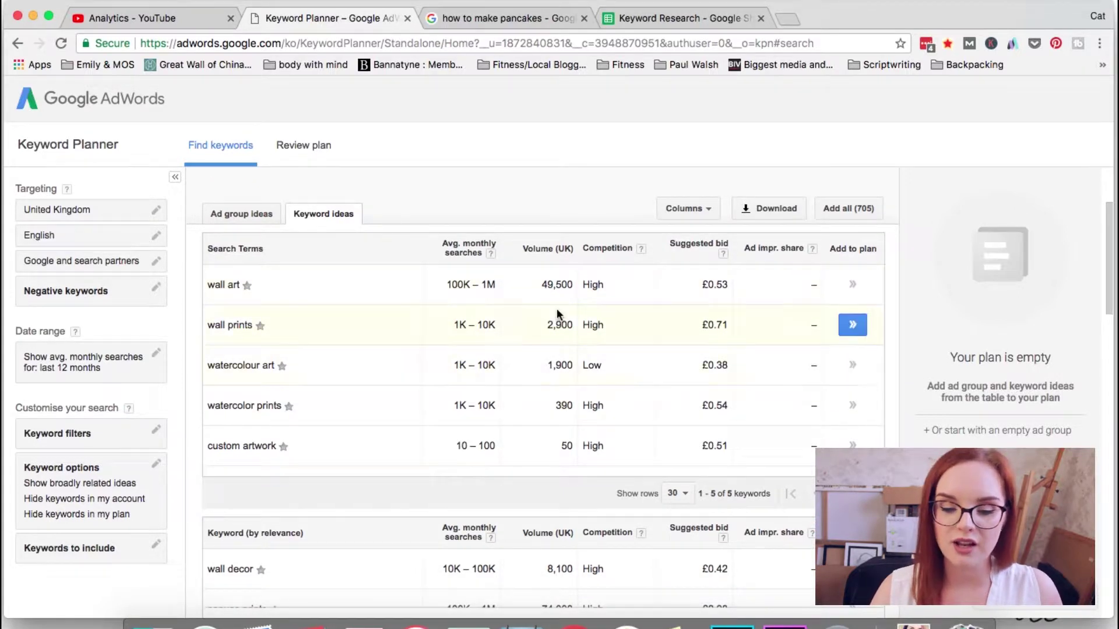
scroll(557, 345, up, 2)
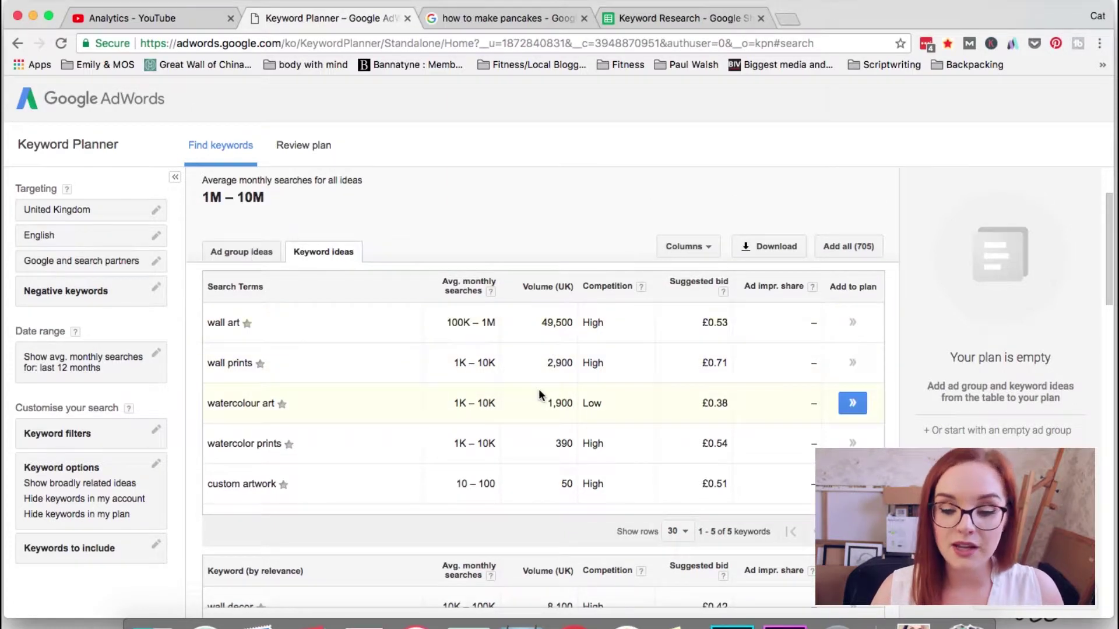
scroll(539, 390, down, 1)
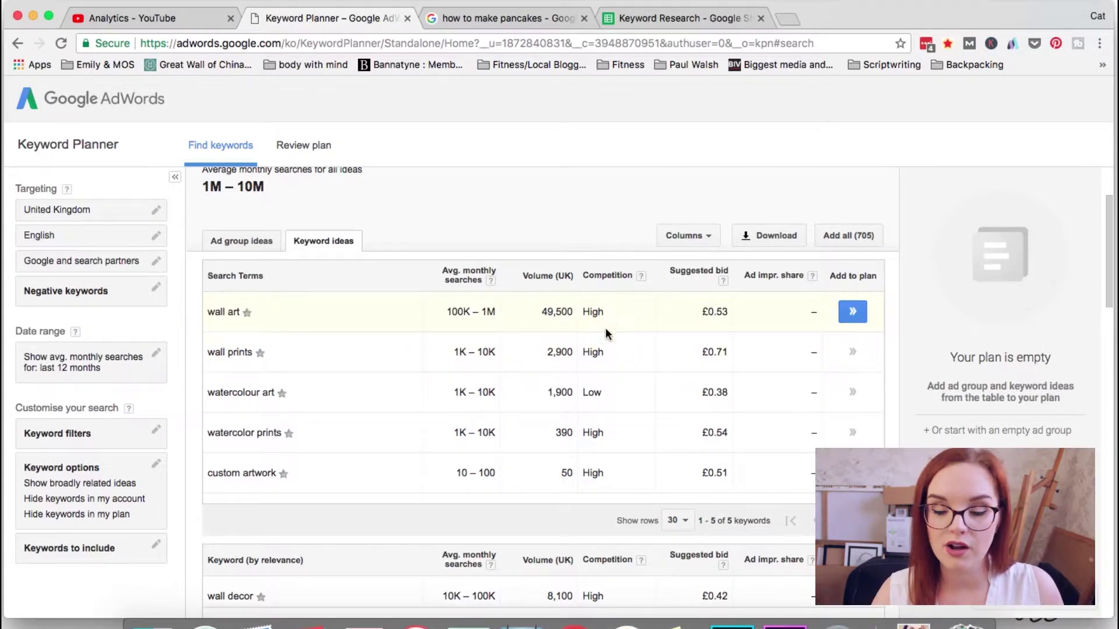
scroll(607, 371, down, 2)
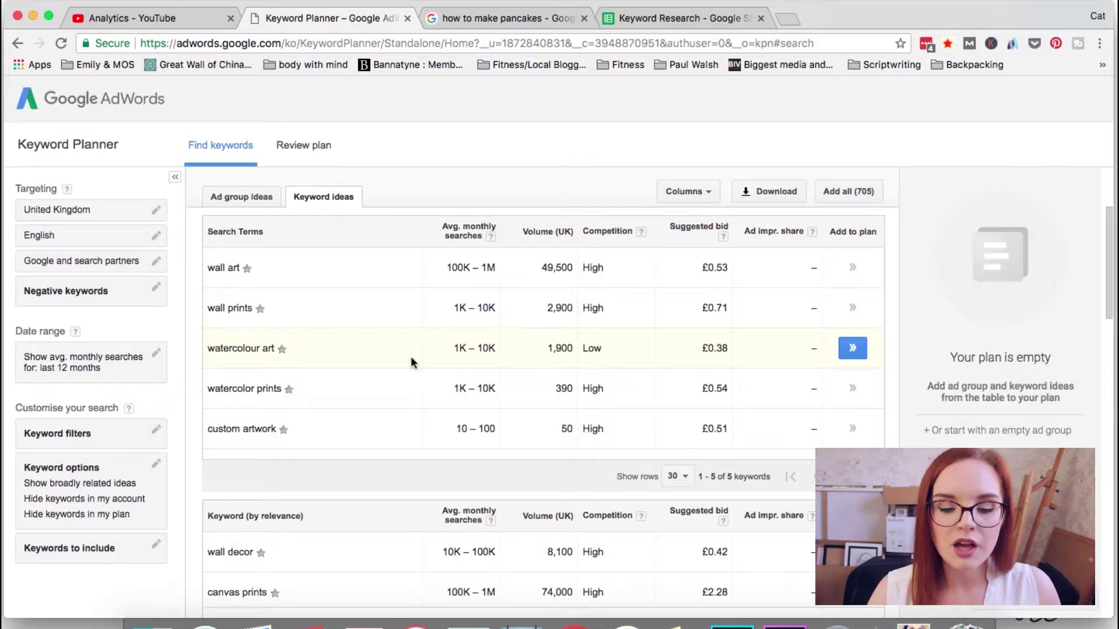
- Look through the related keyword ideas listed by relevance, with their search volumes and competition
scroll(411, 357, down, 3)
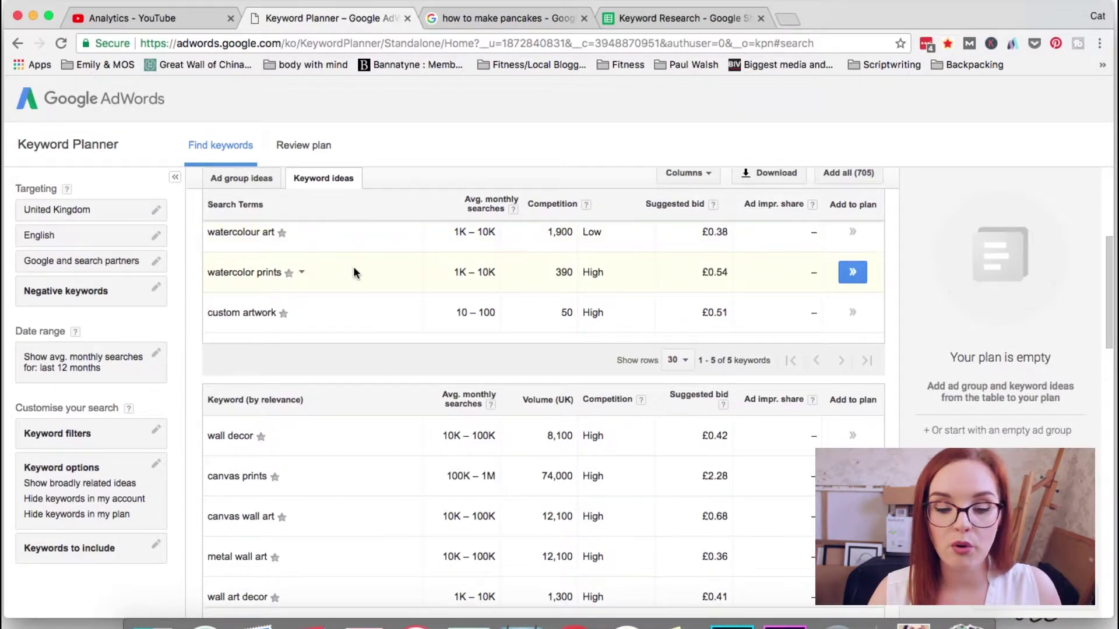
scroll(387, 347, down, 2)
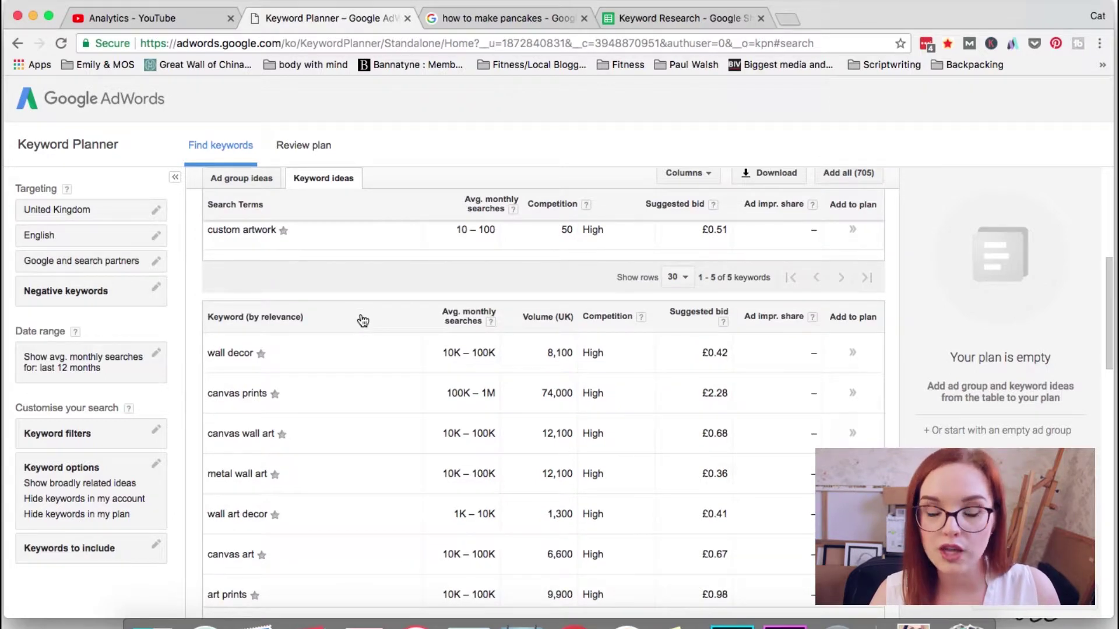
scroll(362, 320, down, 2)
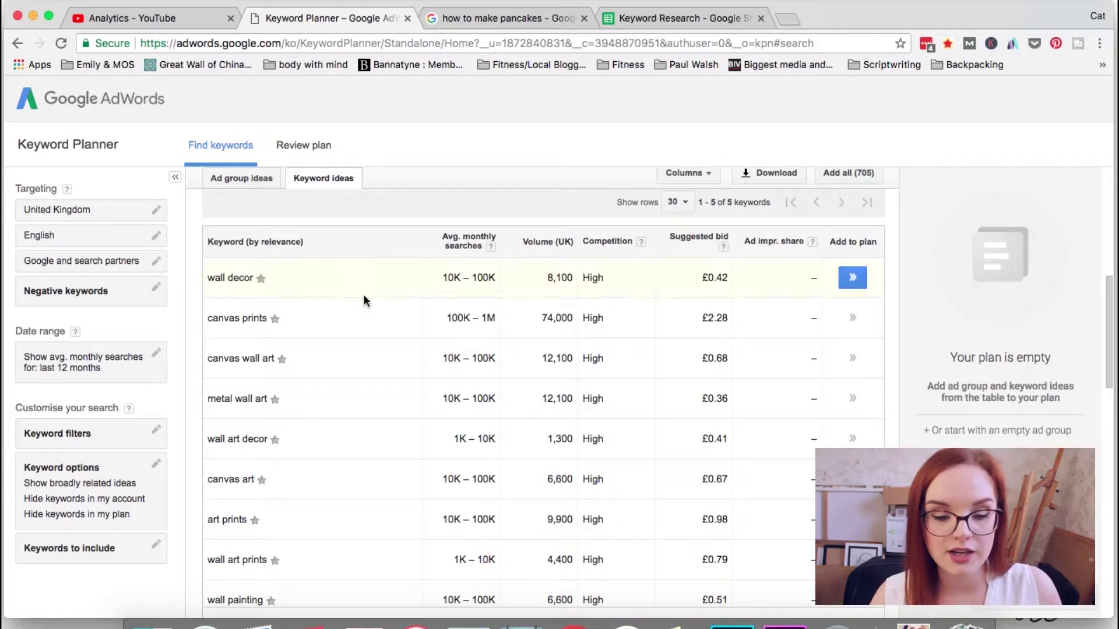
scroll(361, 351, down, 2)
scroll(361, 350, up, 2)
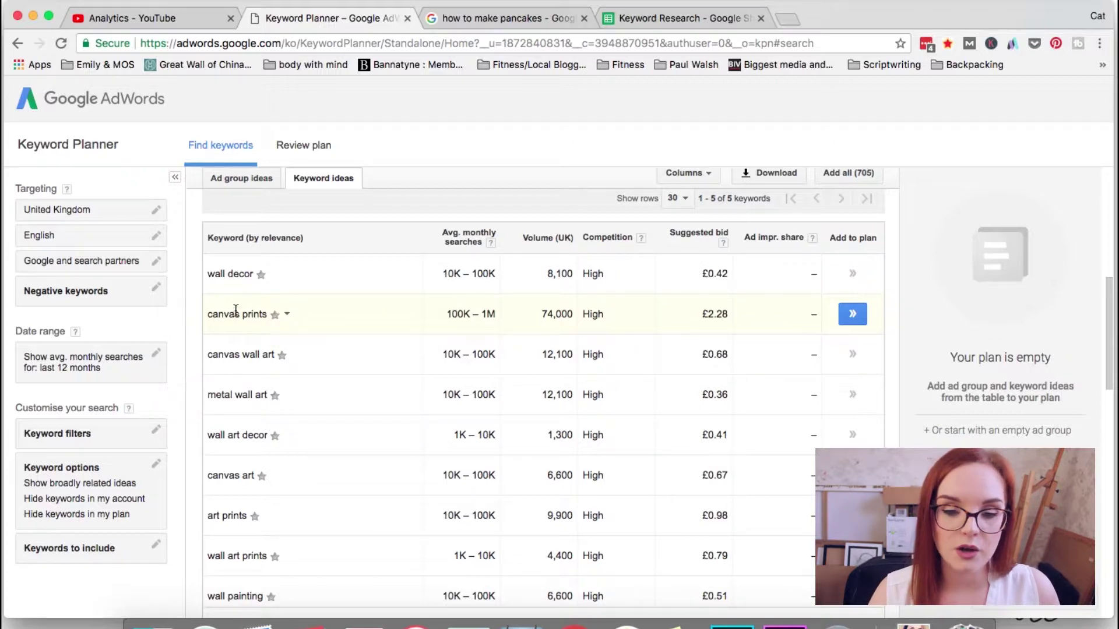
- Compare the keyword ideas with the Keyword Research spreadsheet's columns, select cell B2 under MONTHLY SEARCHES, and return to Keyword Planner
click(624, 20)
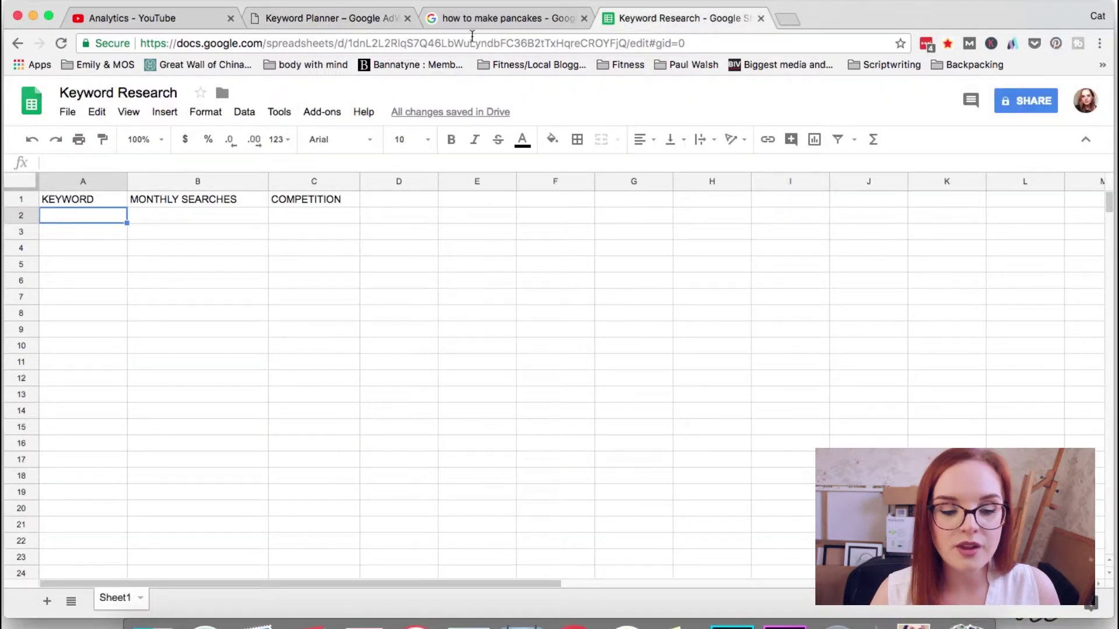
click(294, 20)
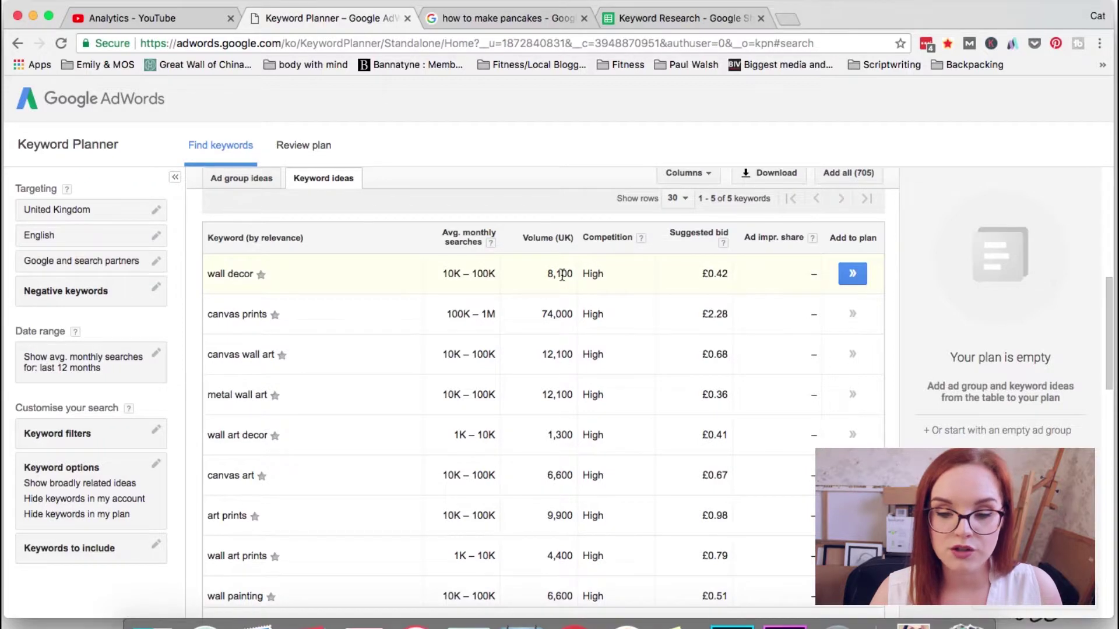
click(634, 20)
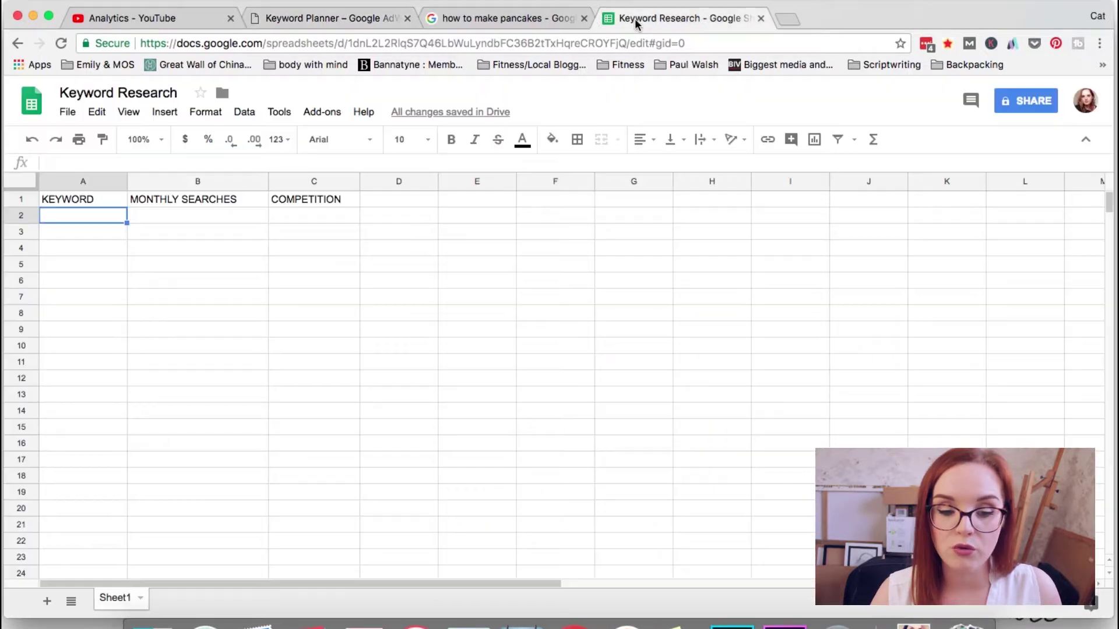
click(210, 208)
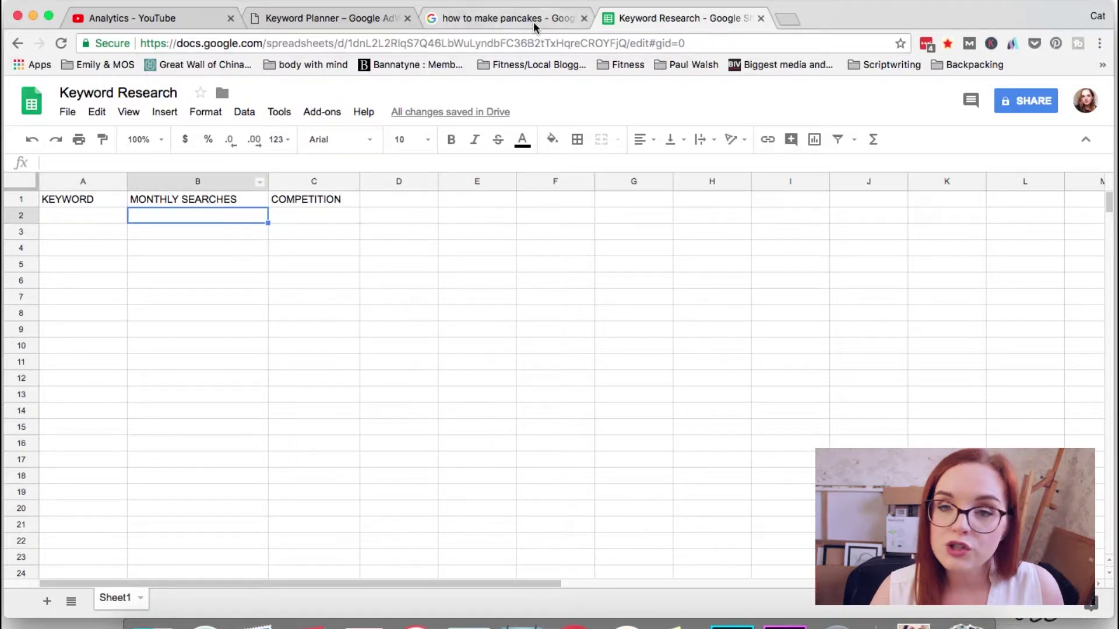
click(349, 21)
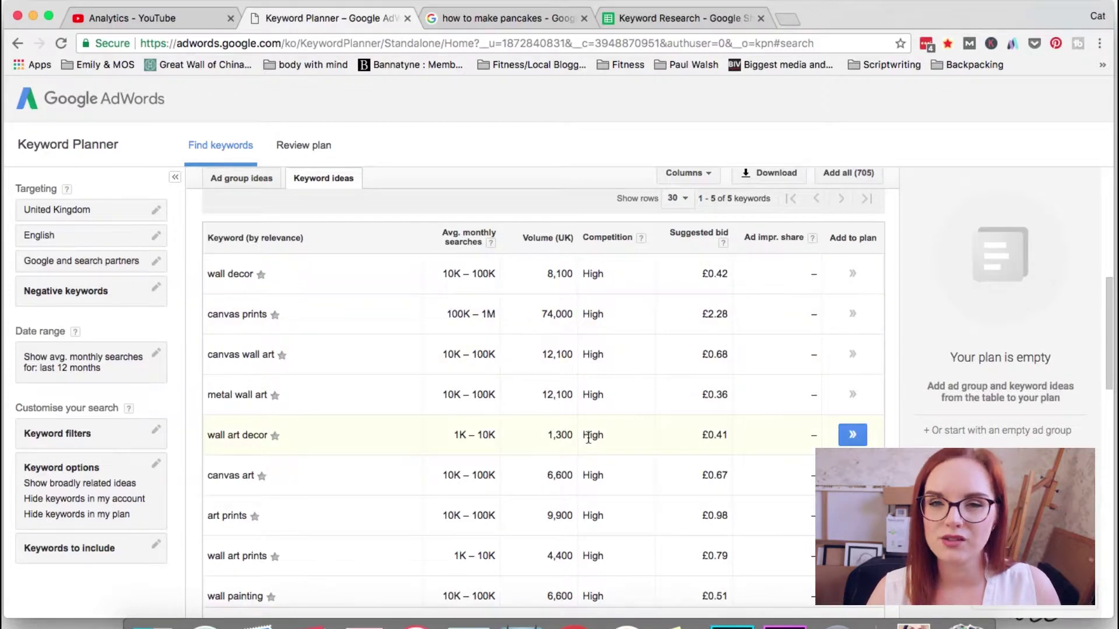
- Sort the related keyword ideas by competition with the lowest first, reloading the Keyword Planner page to retrieve the ideas again
scroll(588, 436, down, 1)
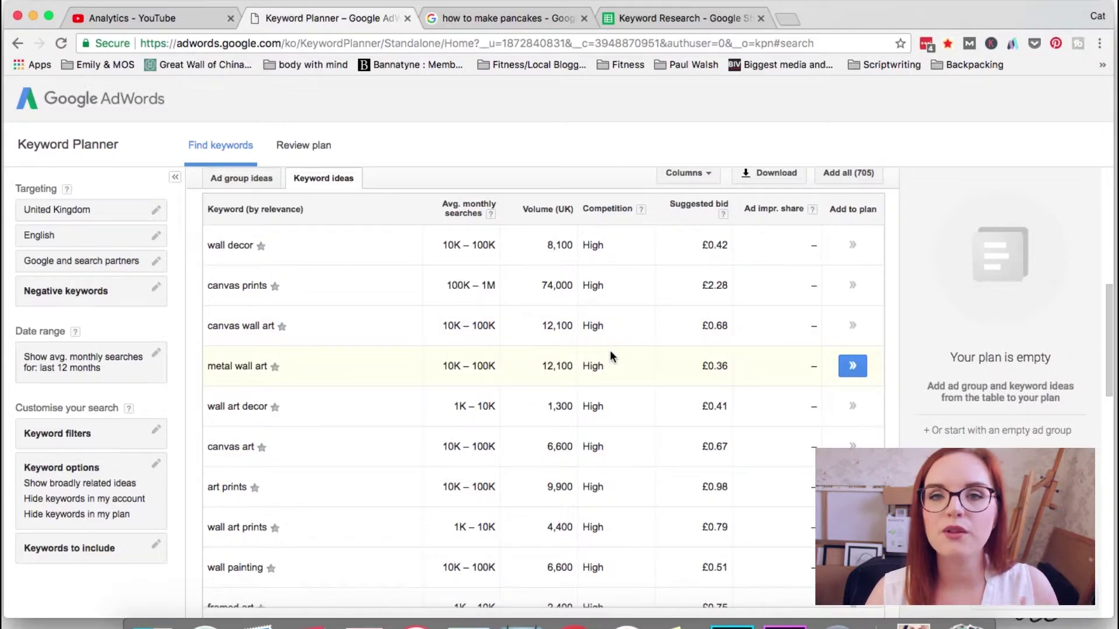
scroll(600, 337, up, 1)
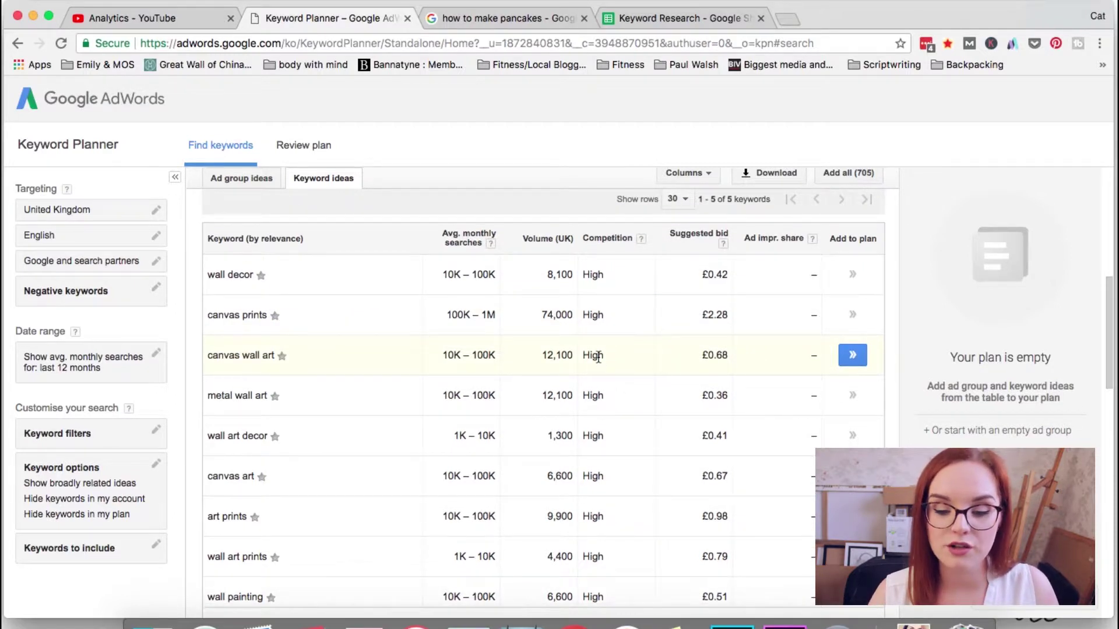
click(610, 247)
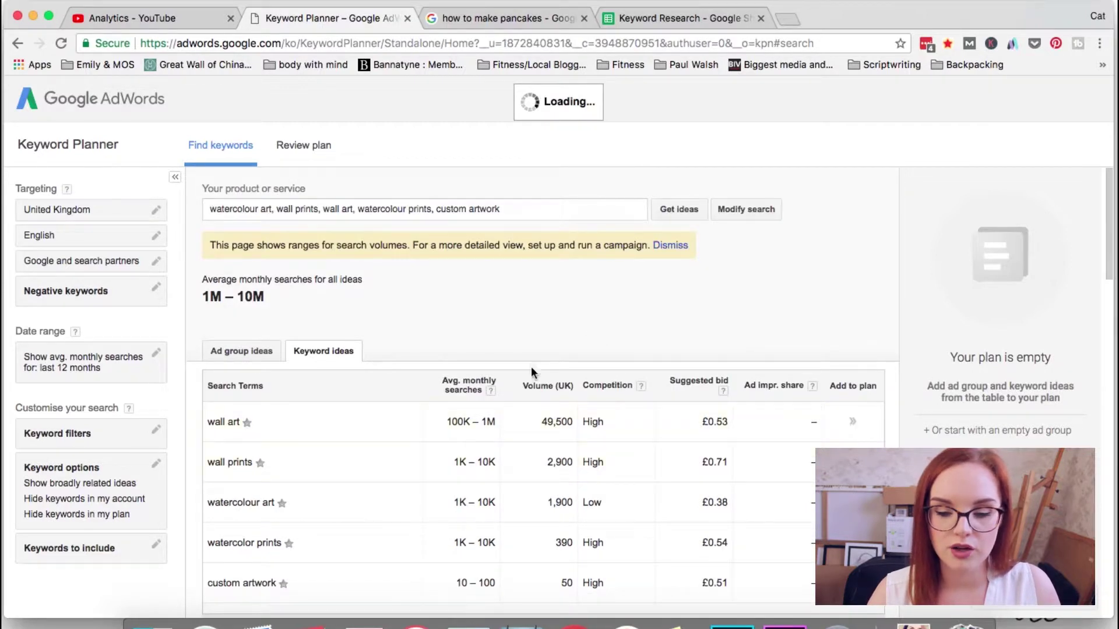
scroll(603, 460, down, 15)
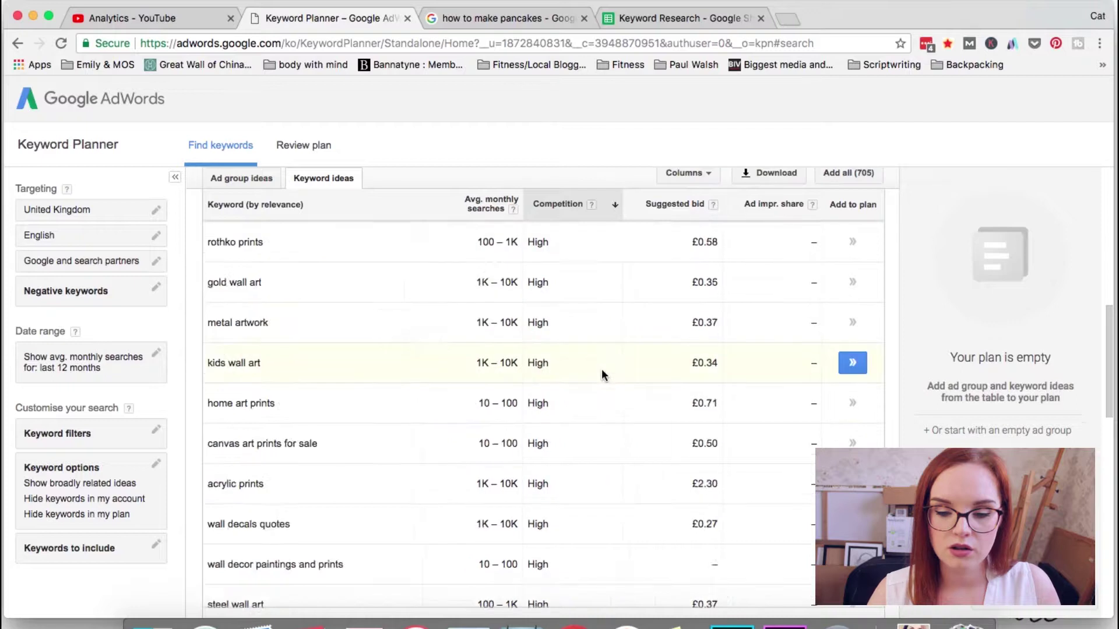
click(617, 252)
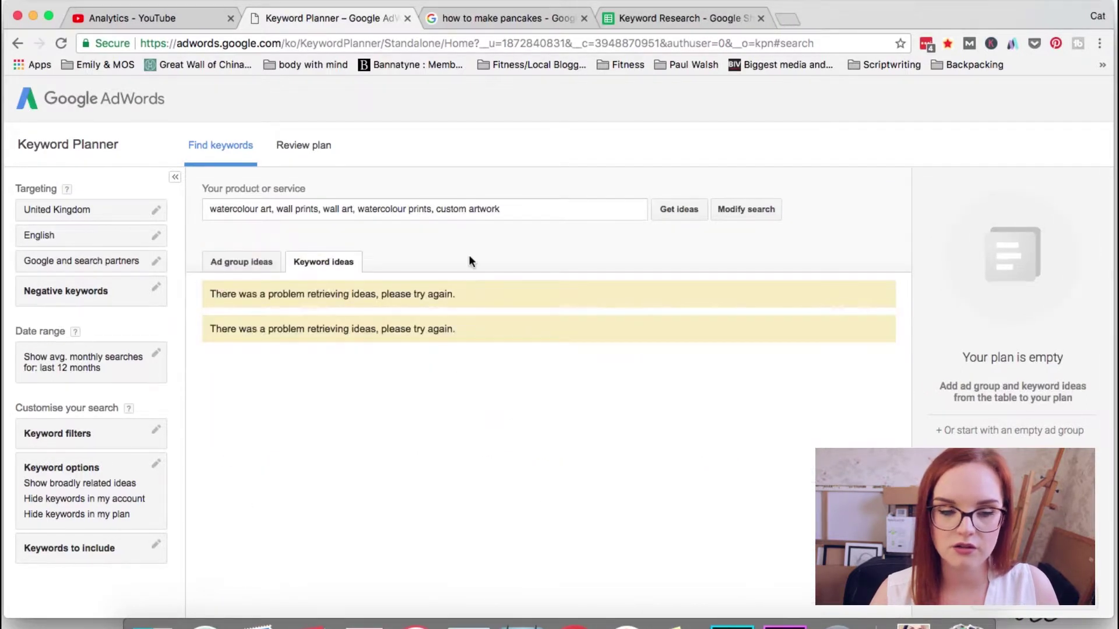
click(65, 43)
click(648, 252)
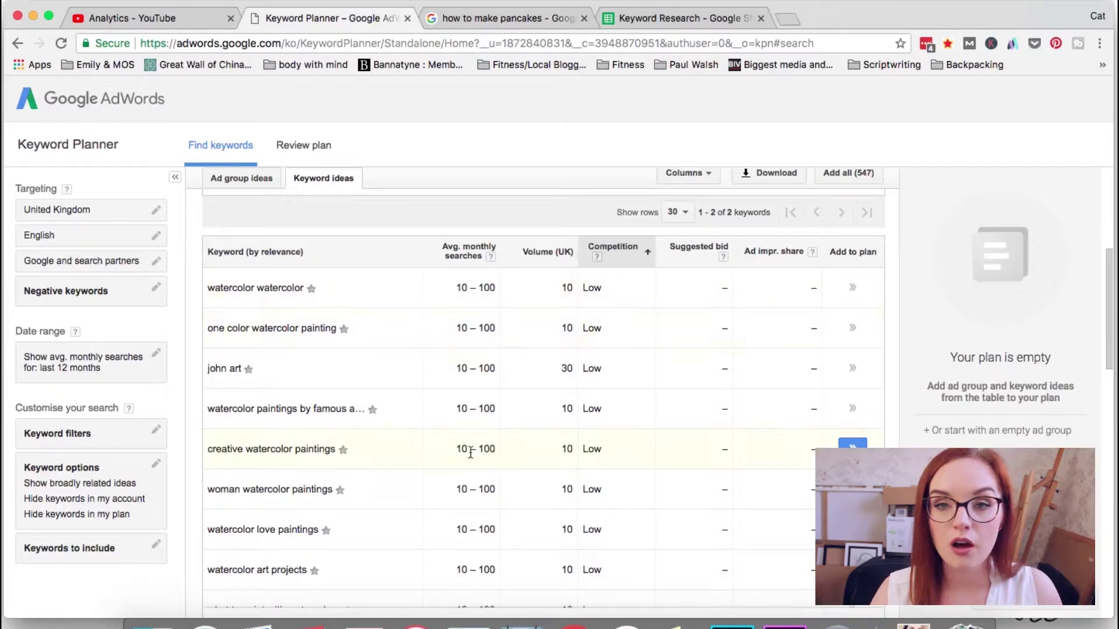
- Look through the low-competition keyword ideas and the following page of results for keywords with worthwhile monthly search volumes
scroll(569, 268, down, 3)
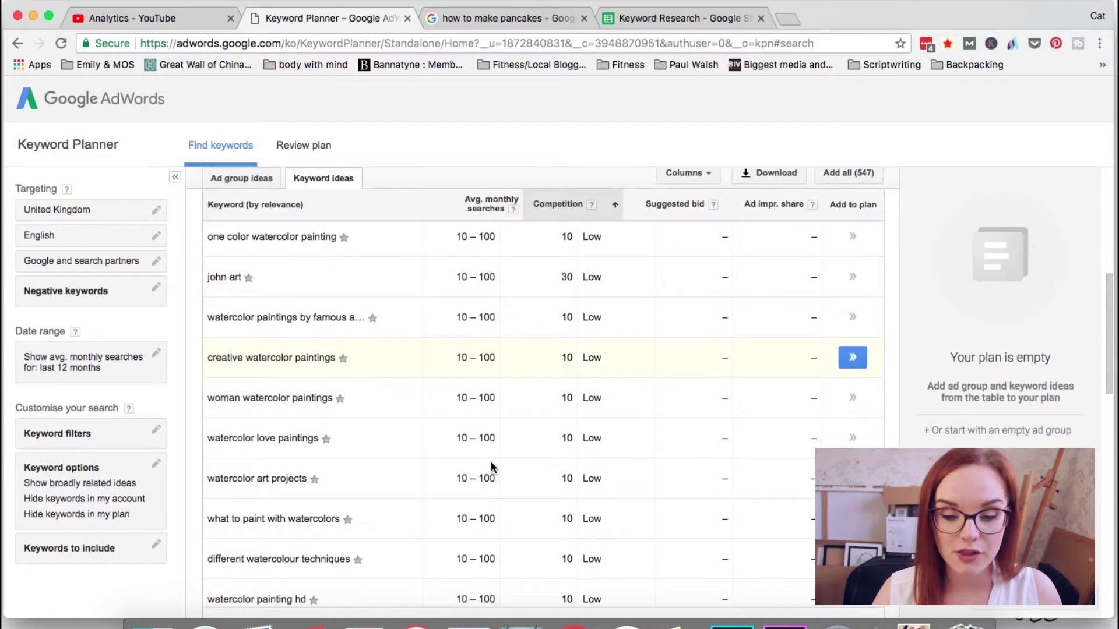
scroll(529, 392, down, 10)
scroll(530, 391, down, 5)
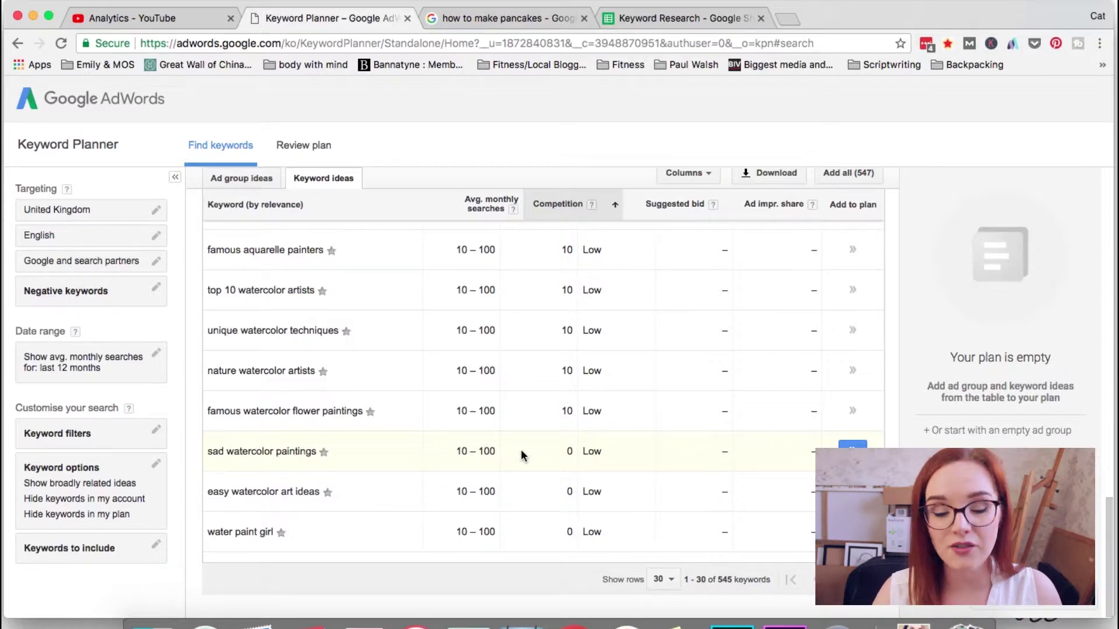
click(841, 580)
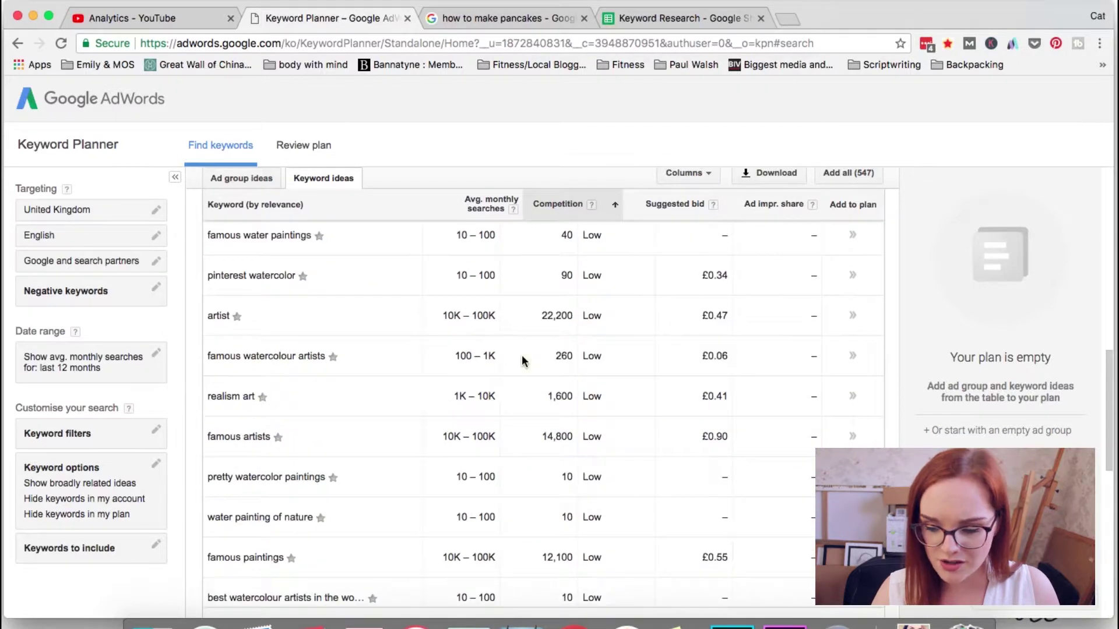
scroll(528, 418, down, 4)
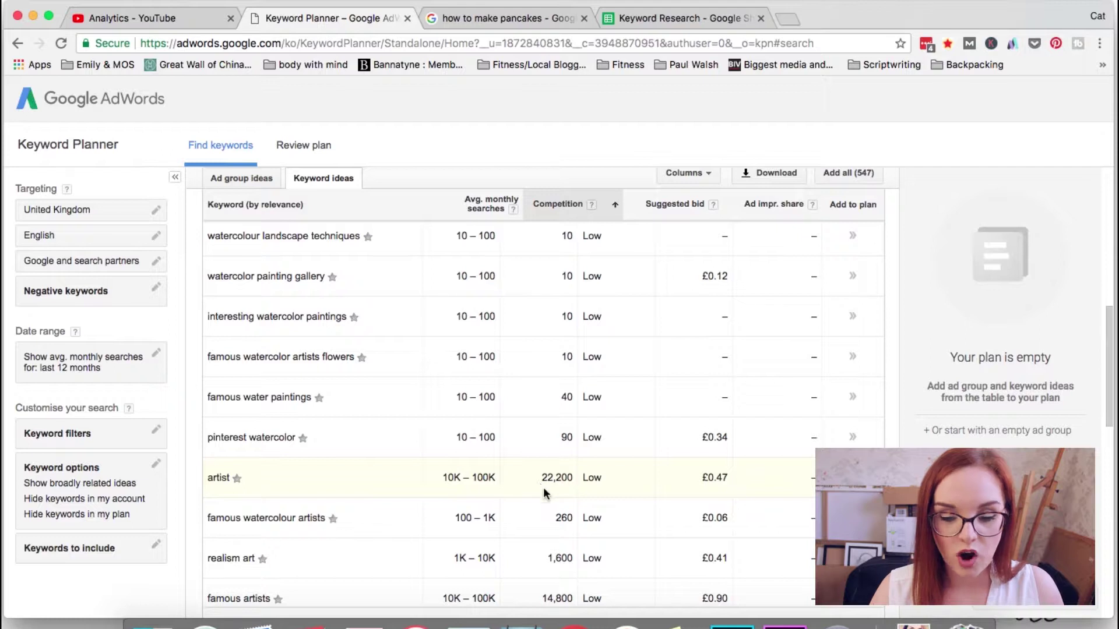
scroll(508, 492, down, 2)
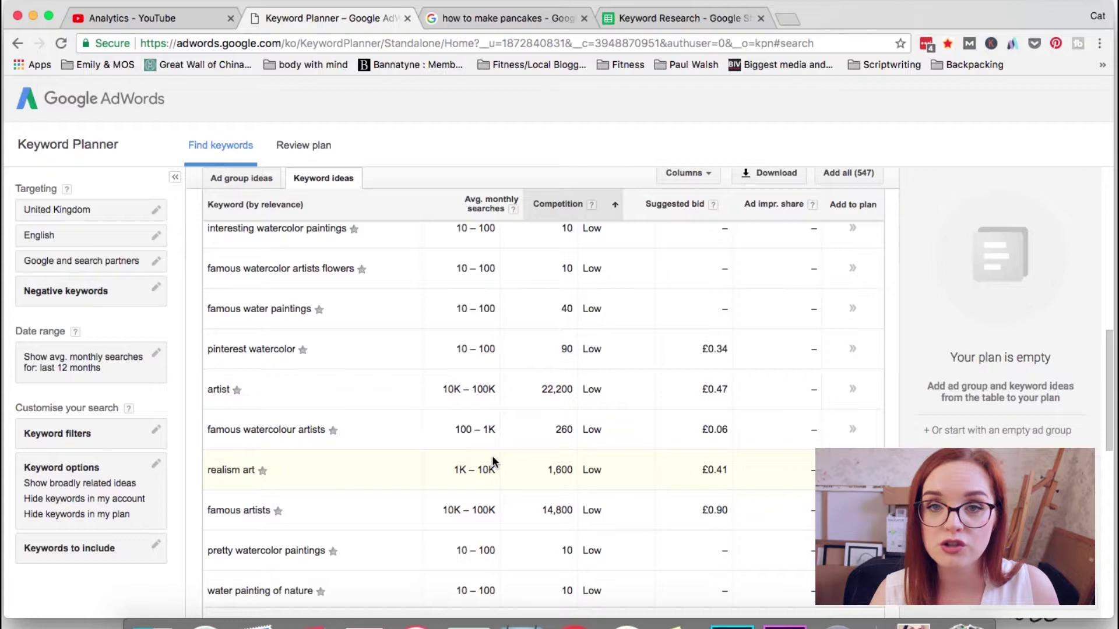
- Look further through the low-competition keyword ideas, switch to the Keyword Research spreadsheet, and select cell A2 under KEYWORD
scroll(492, 460, down, 2)
scroll(492, 457, down, 2)
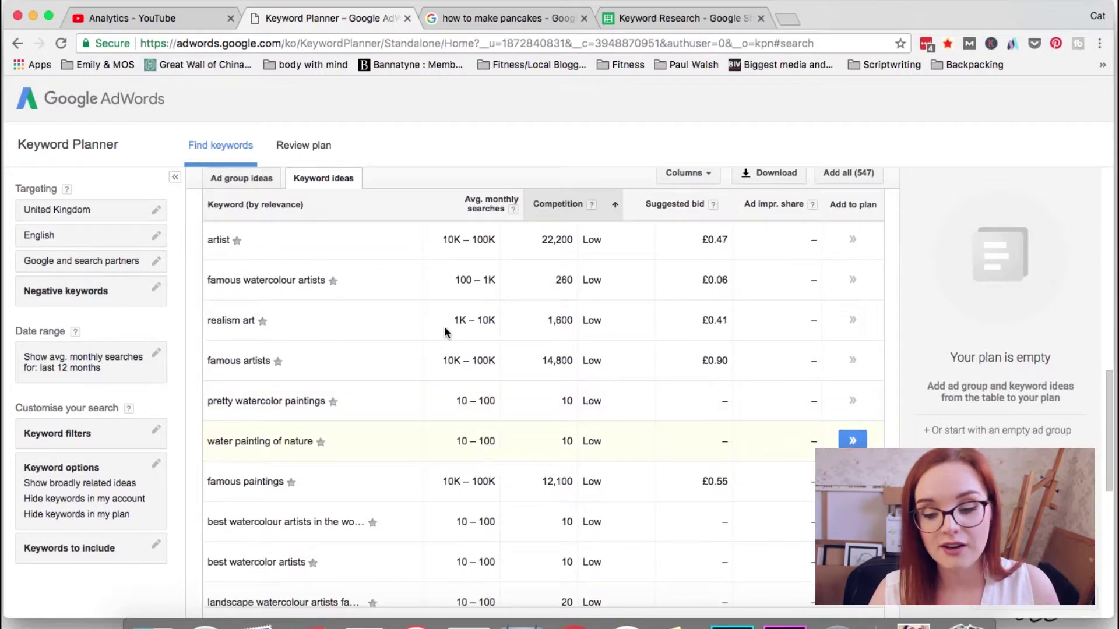
scroll(555, 371, down, 2)
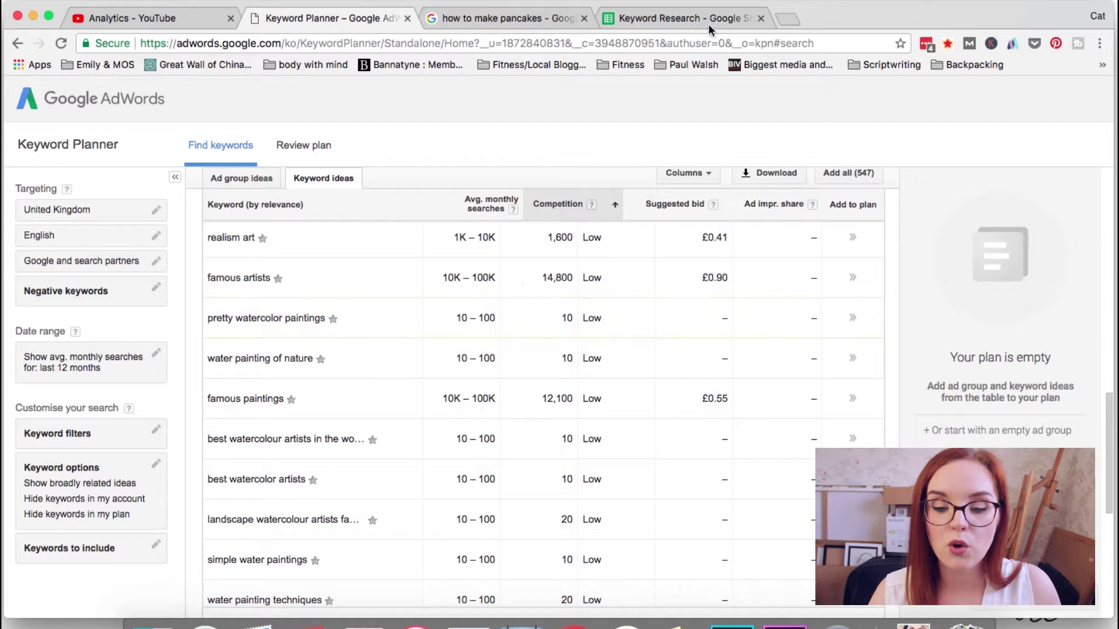
click(667, 22)
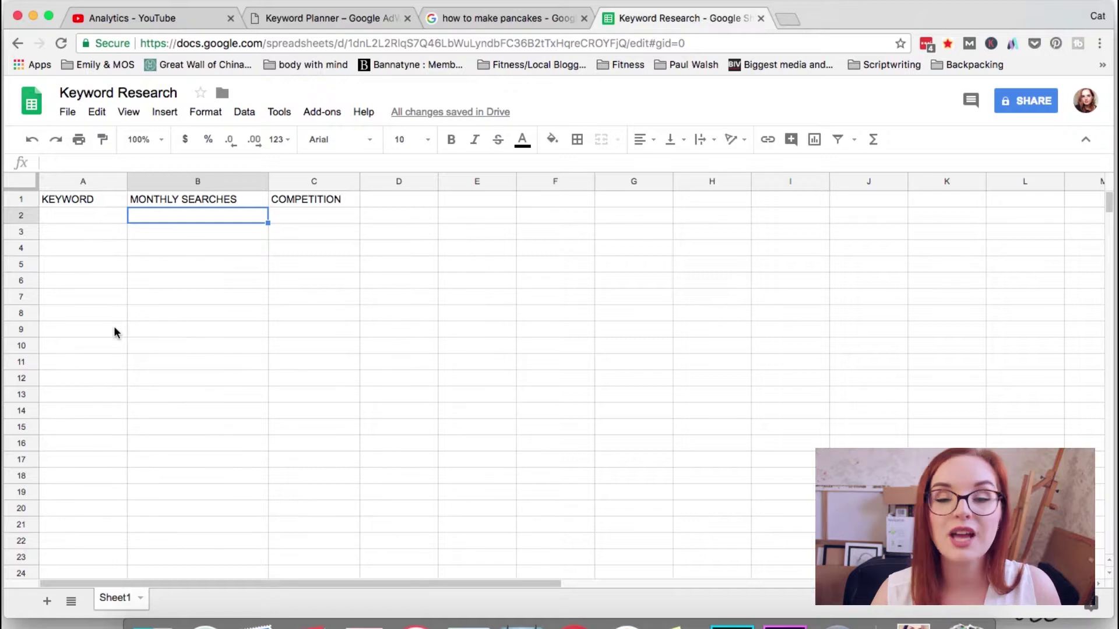
scroll(115, 425, down, 1)
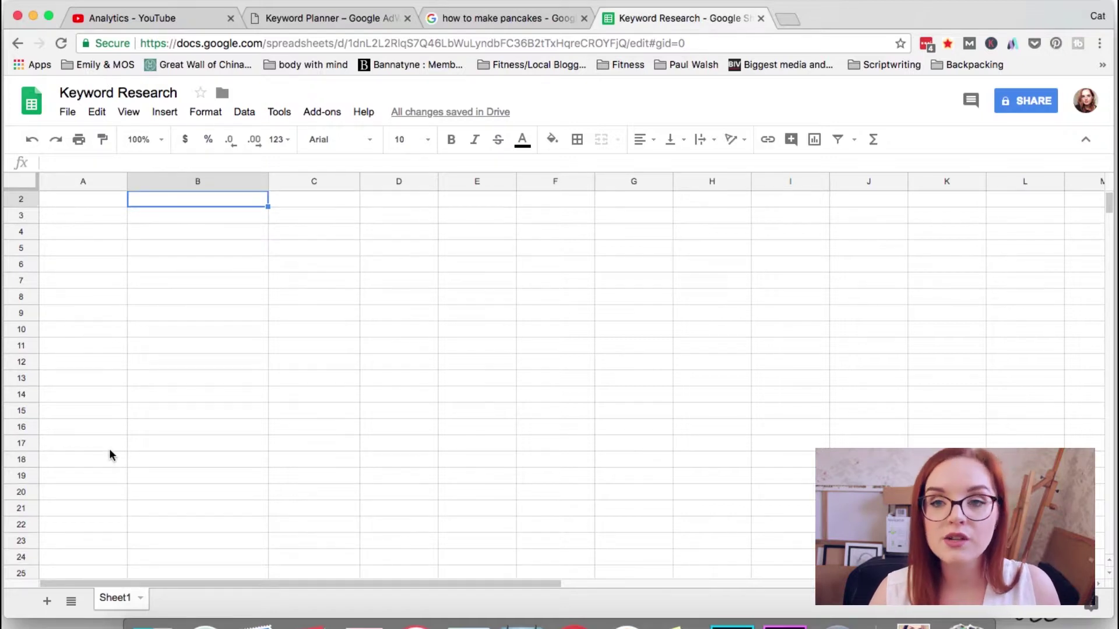
scroll(234, 365, up, 1)
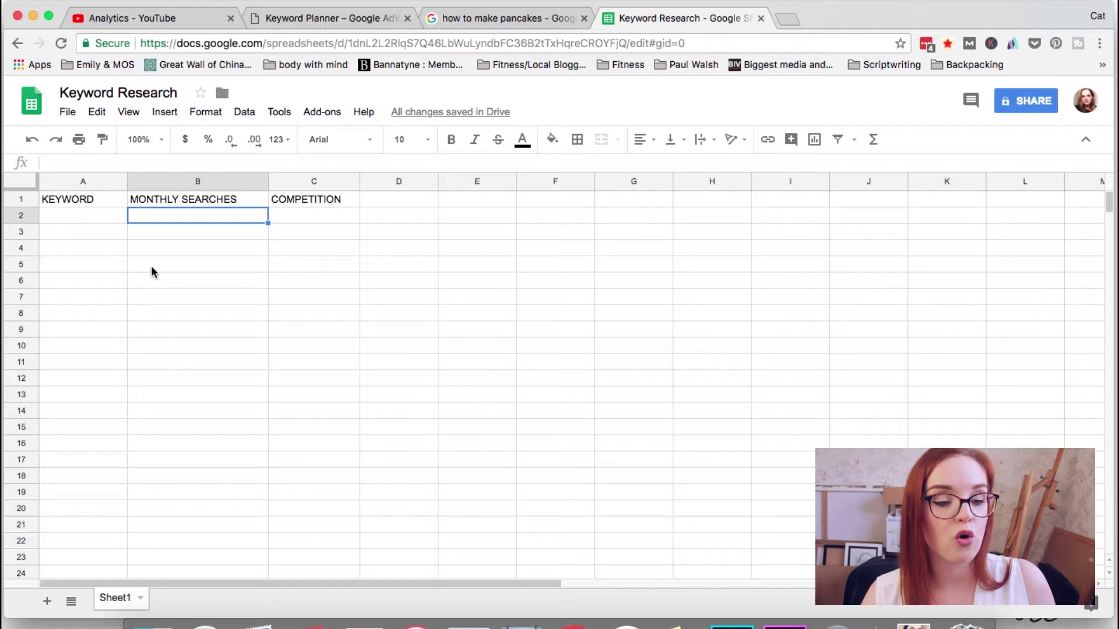
click(68, 214)
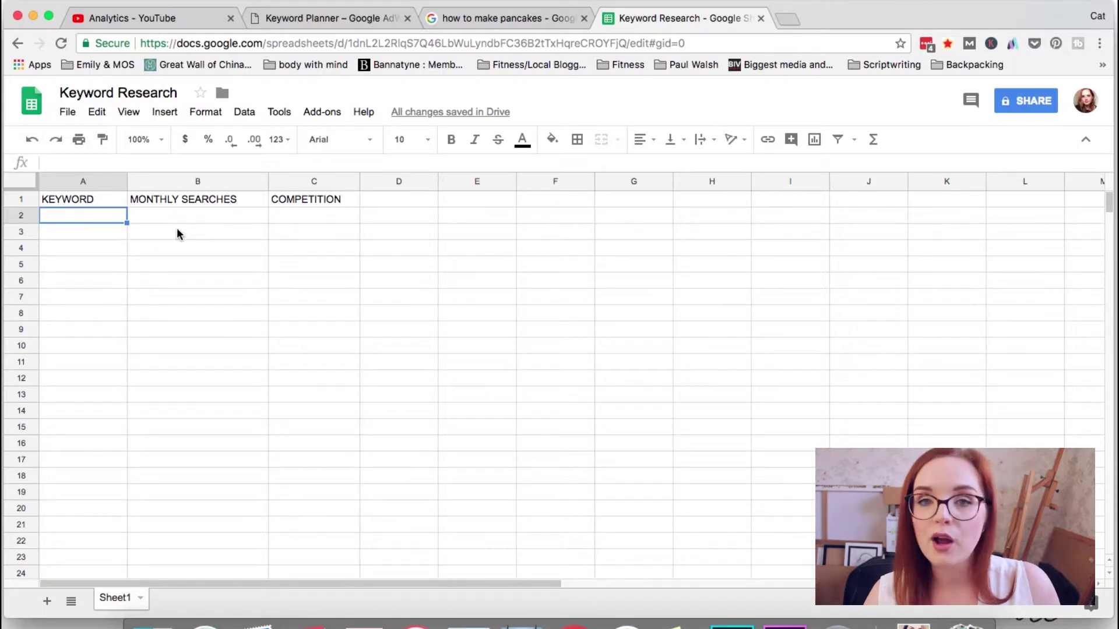
- Return to Keyword Planner and check more of the low-competition keyword ideas with their monthly searches
click(483, 19)
click(303, 17)
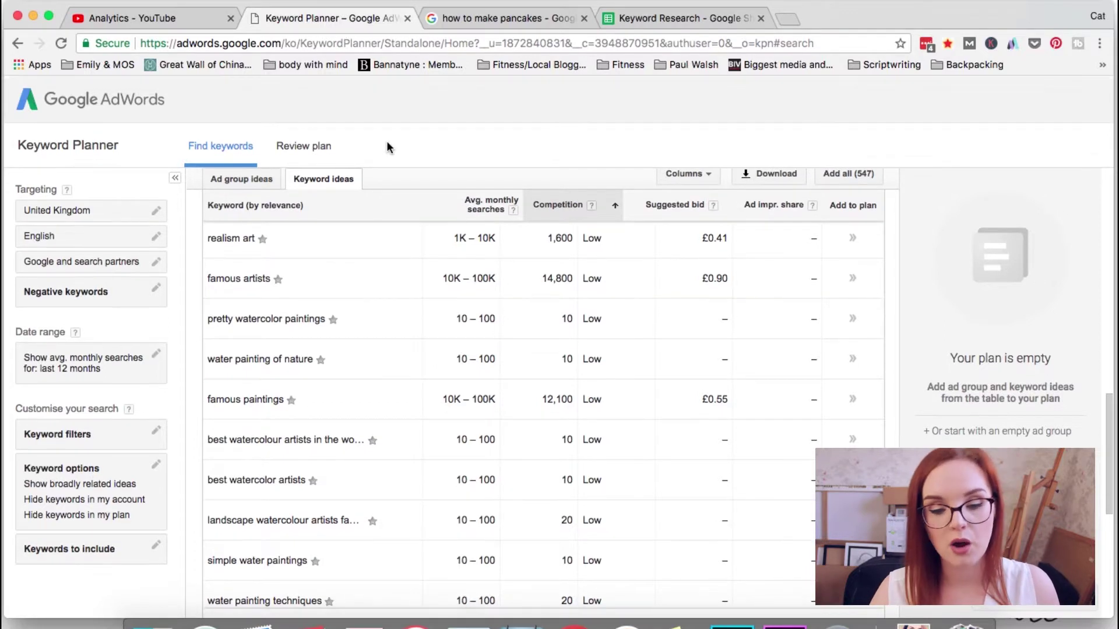
scroll(383, 315, down, 2)
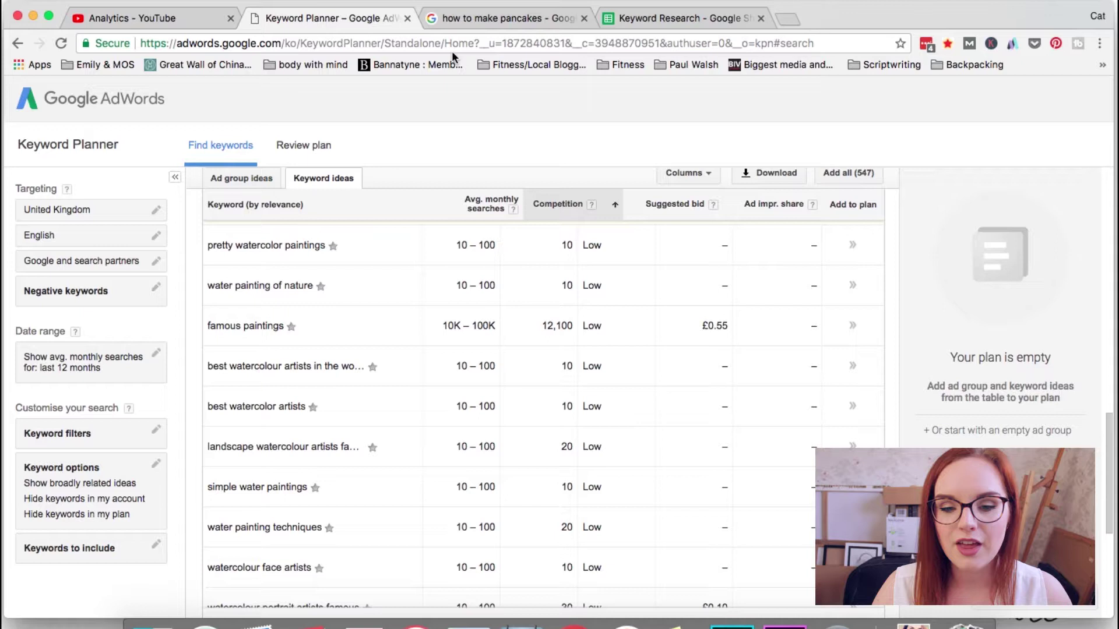
- Switch to the "how to make pancakes" Google results and examine the volume, CPC and competition figures of the query and its related searches
click(491, 17)
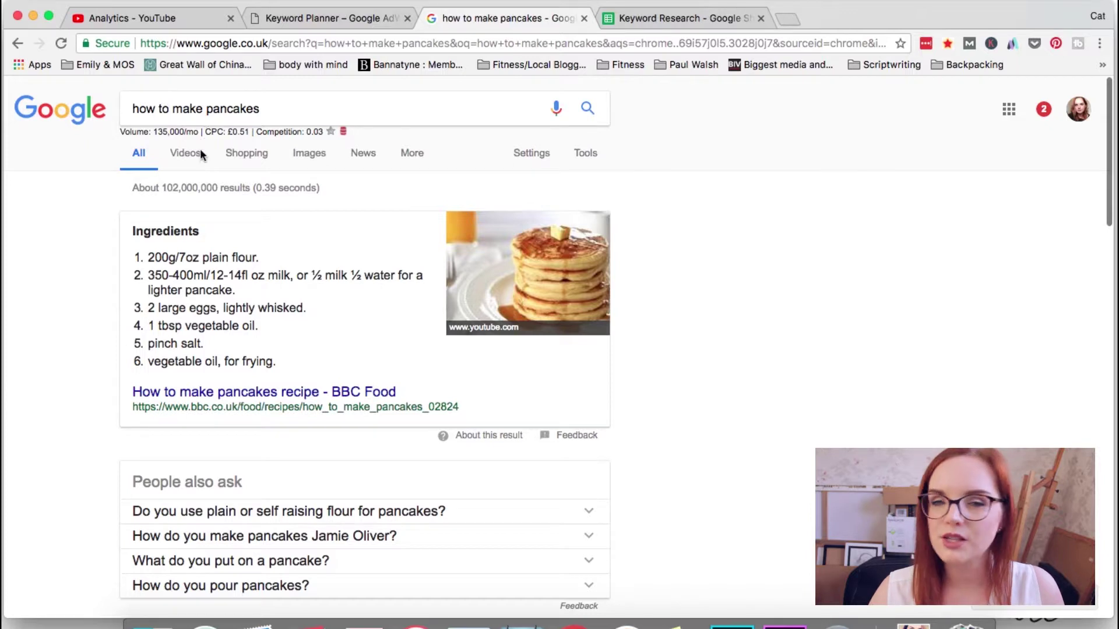
scroll(78, 462, down, 10)
scroll(78, 463, down, 10)
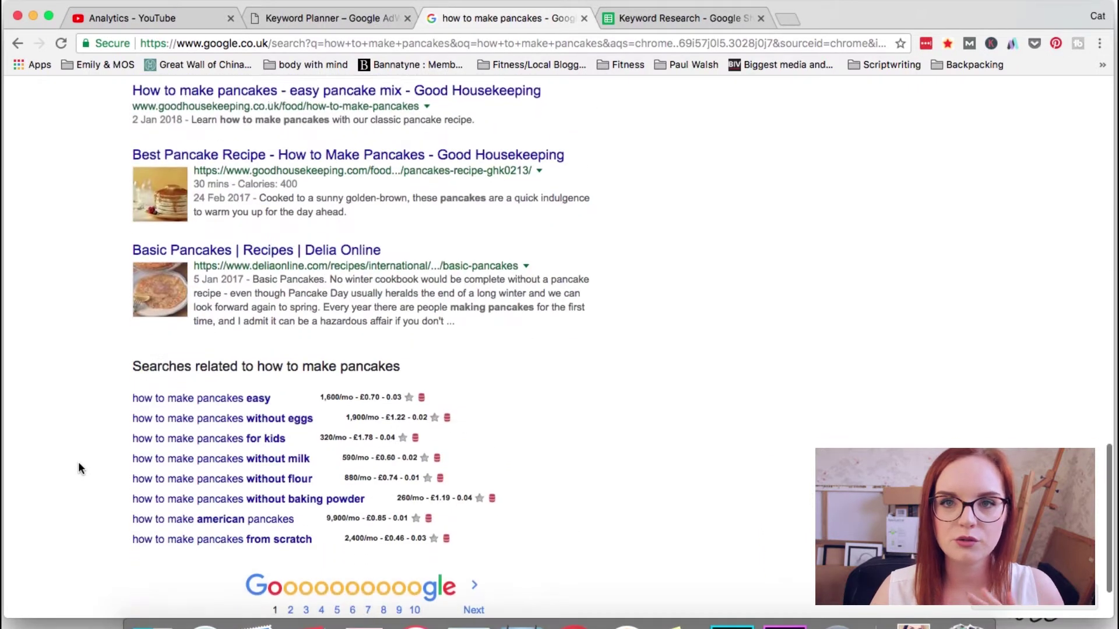
scroll(534, 375, down, 2)
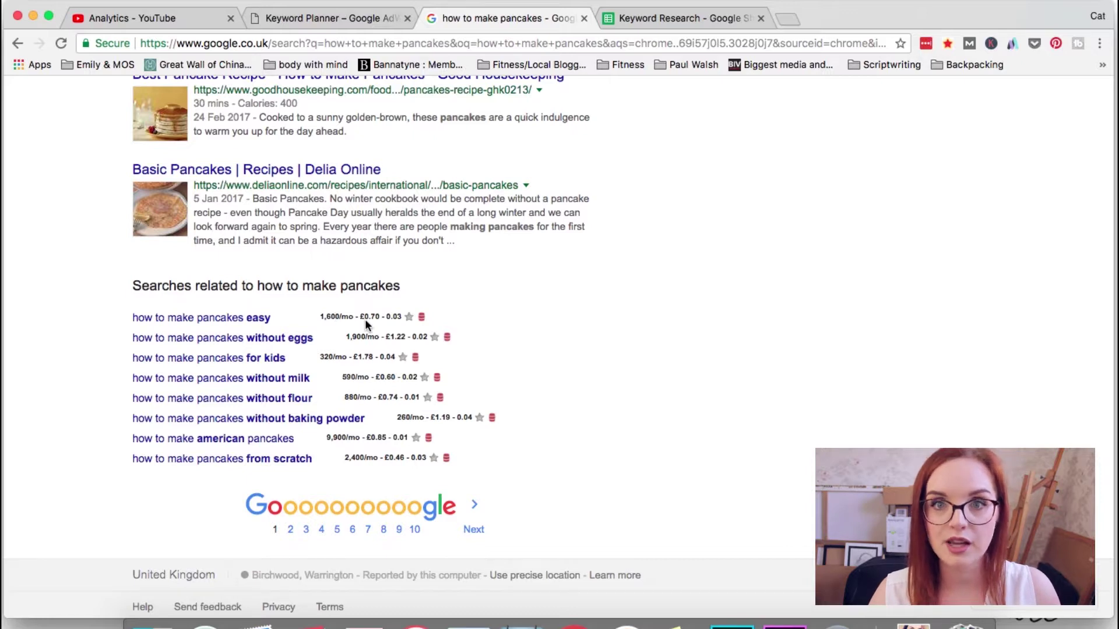
scroll(507, 278, up, 15)
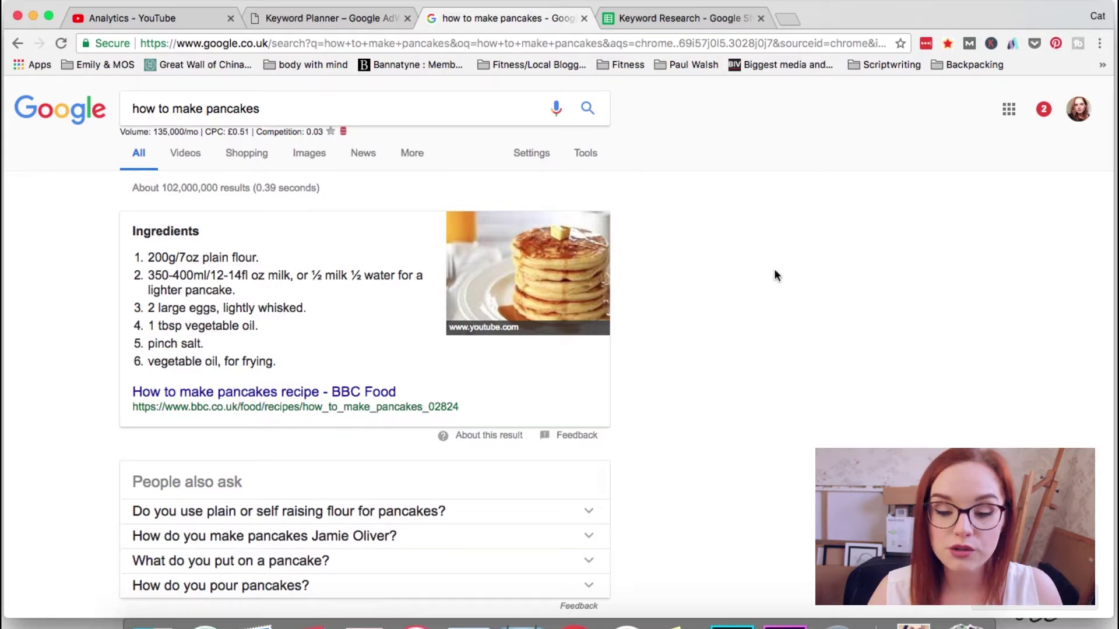
scroll(775, 274, down, 8)
scroll(775, 274, down, 12)
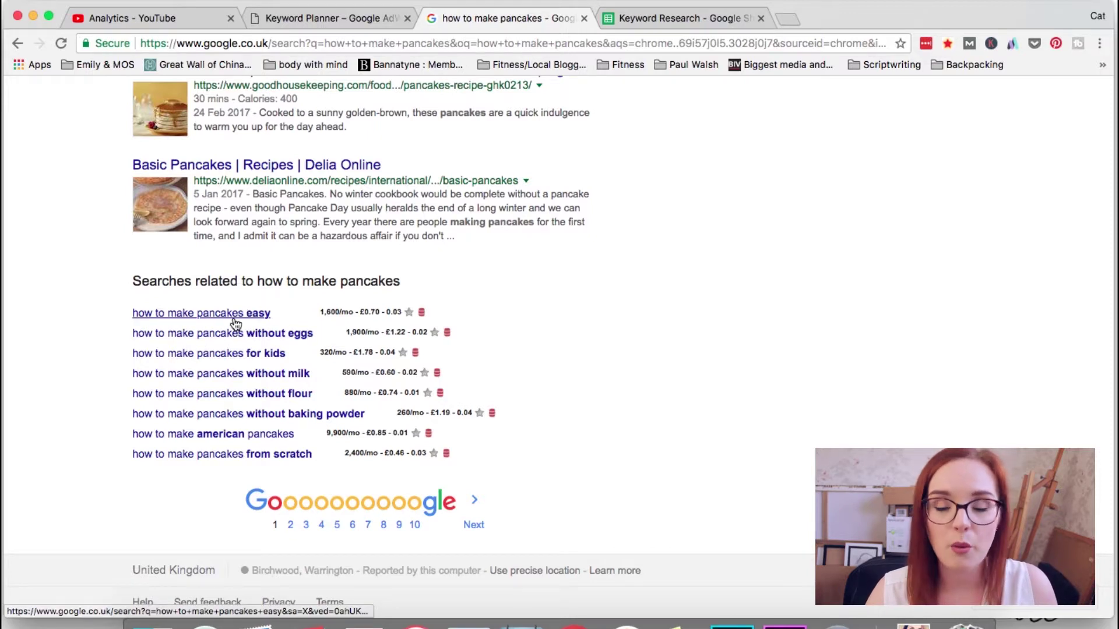
- Revisit the Keyword Research spreadsheet and Keyword Planner, and return to the pancake results to review the related searches' figures
click(639, 20)
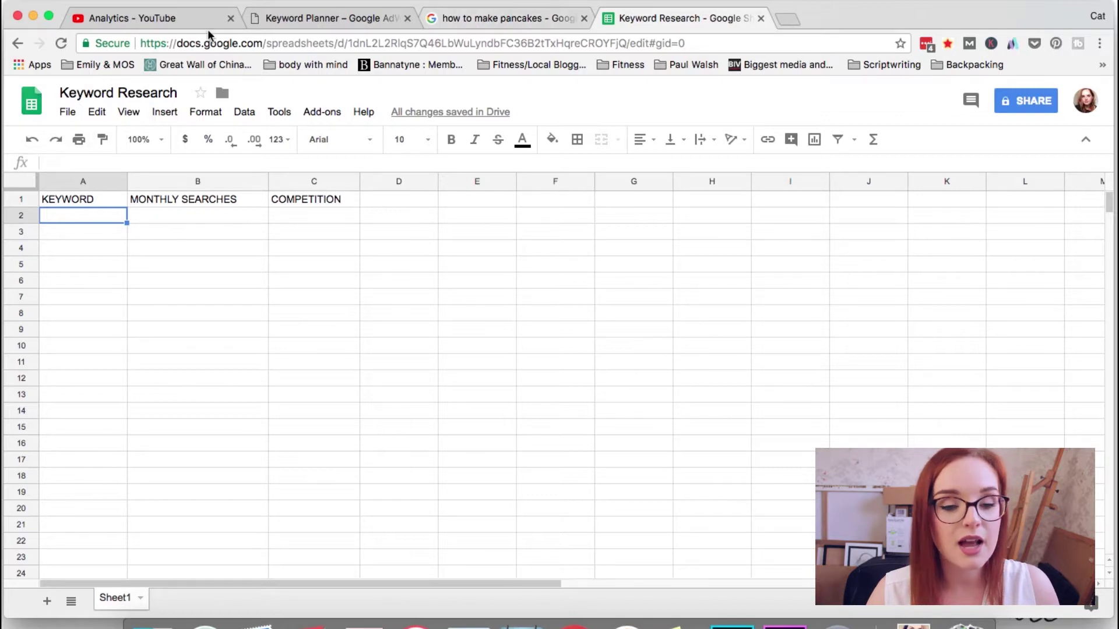
click(376, 22)
click(480, 19)
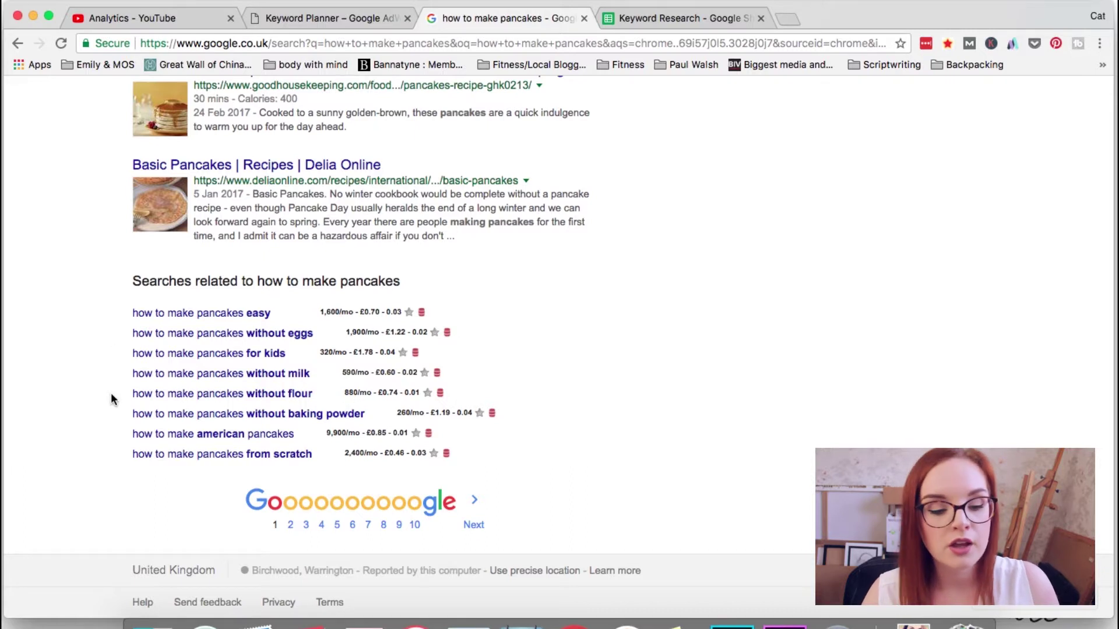
scroll(121, 410, down, 1)
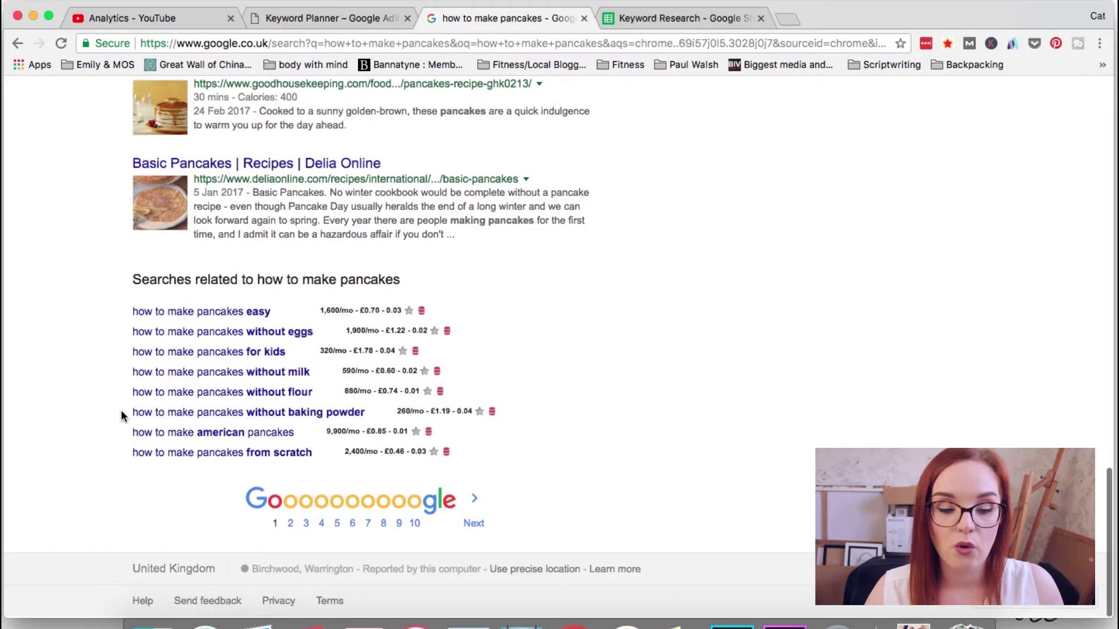
scroll(120, 410, up, 1)
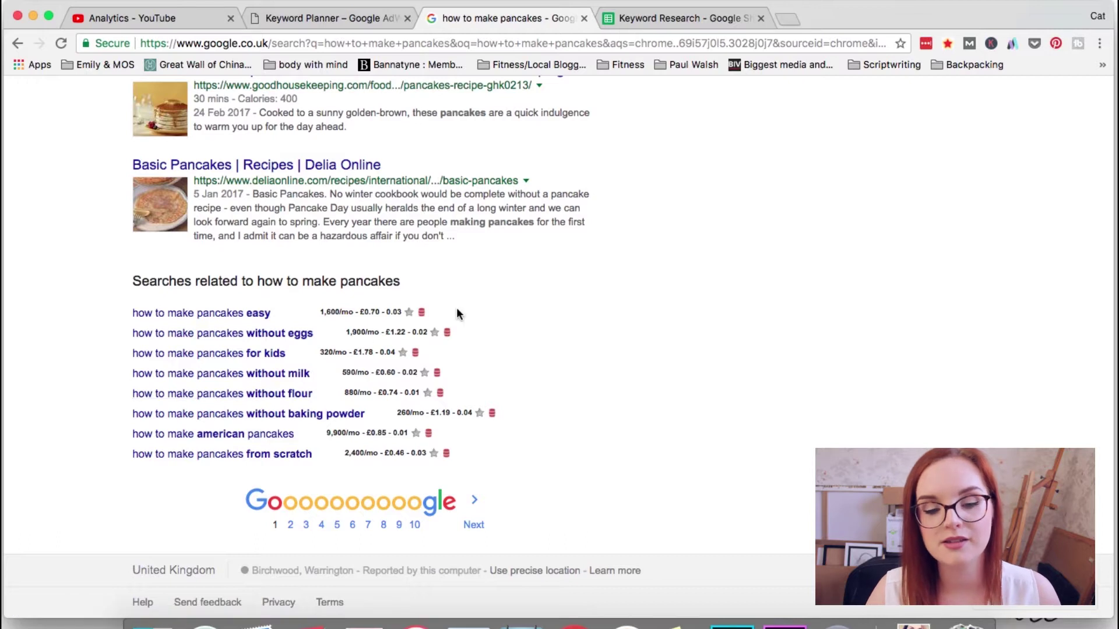
scroll(484, 337, up, 15)
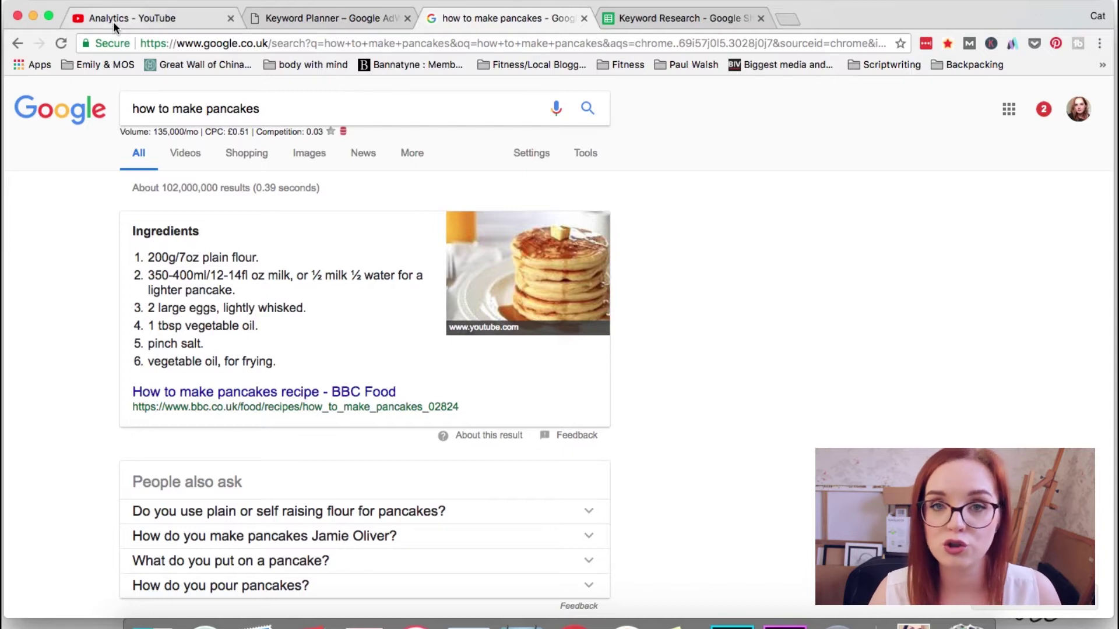
- Switch to YouTube Analytics and open the YouTube search breakdown in the Traffic sources report
click(148, 22)
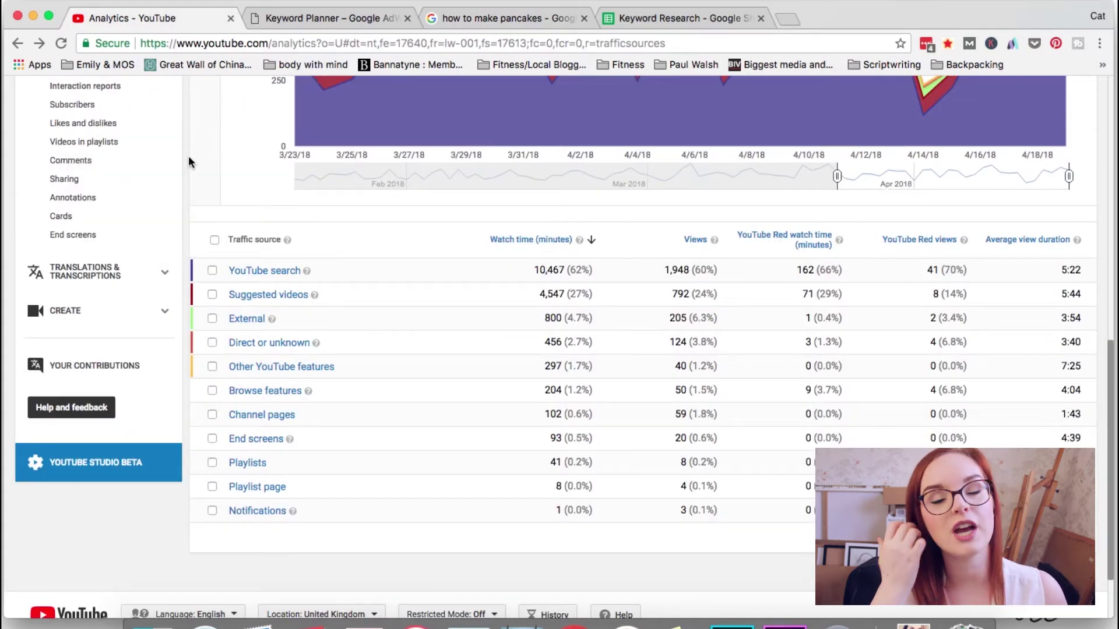
scroll(188, 156, up, 5)
scroll(175, 336, up, 2)
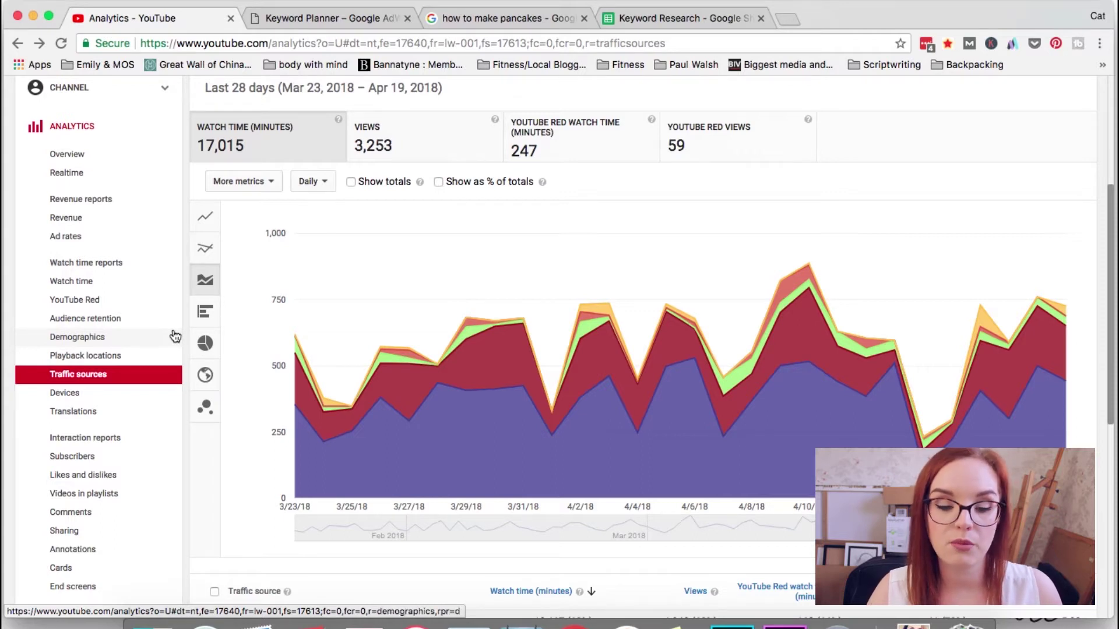
scroll(139, 434, down, 3)
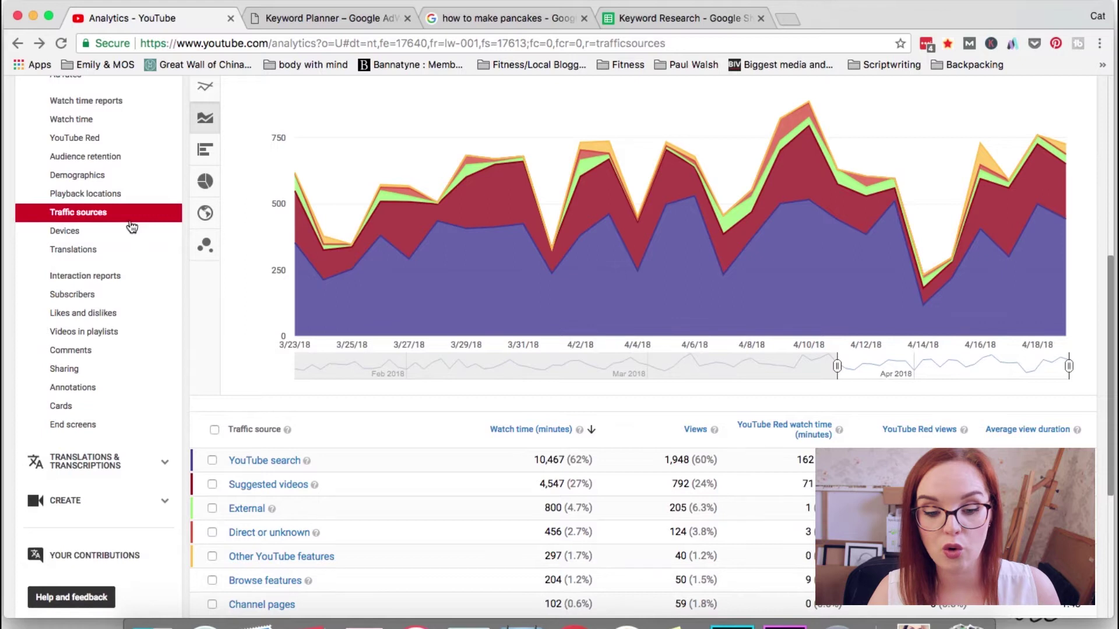
scroll(344, 443, down, 2)
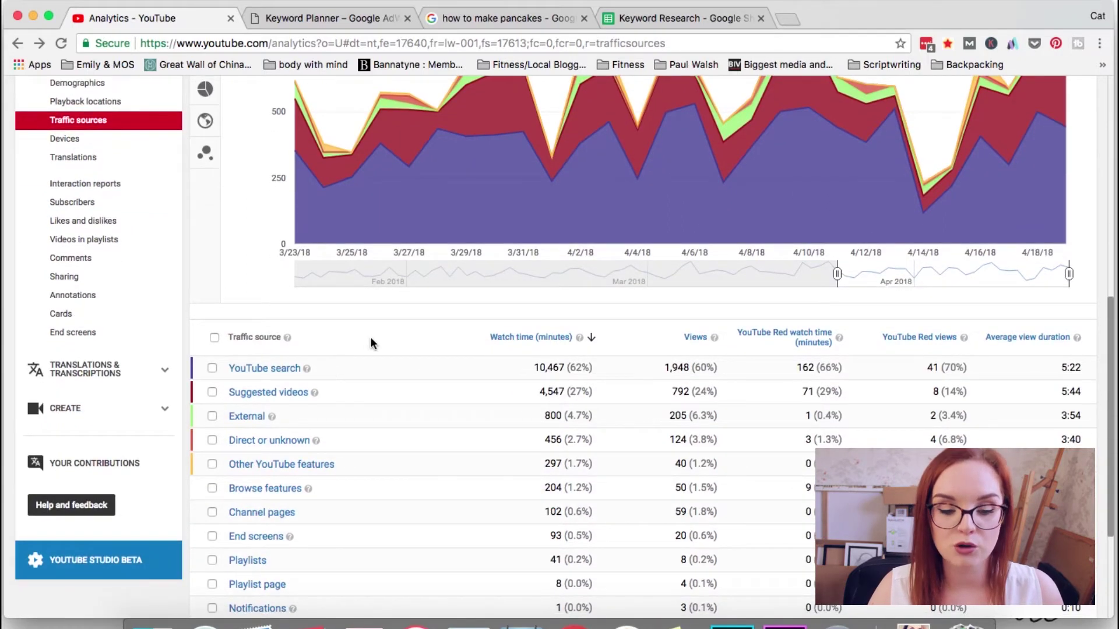
click(272, 373)
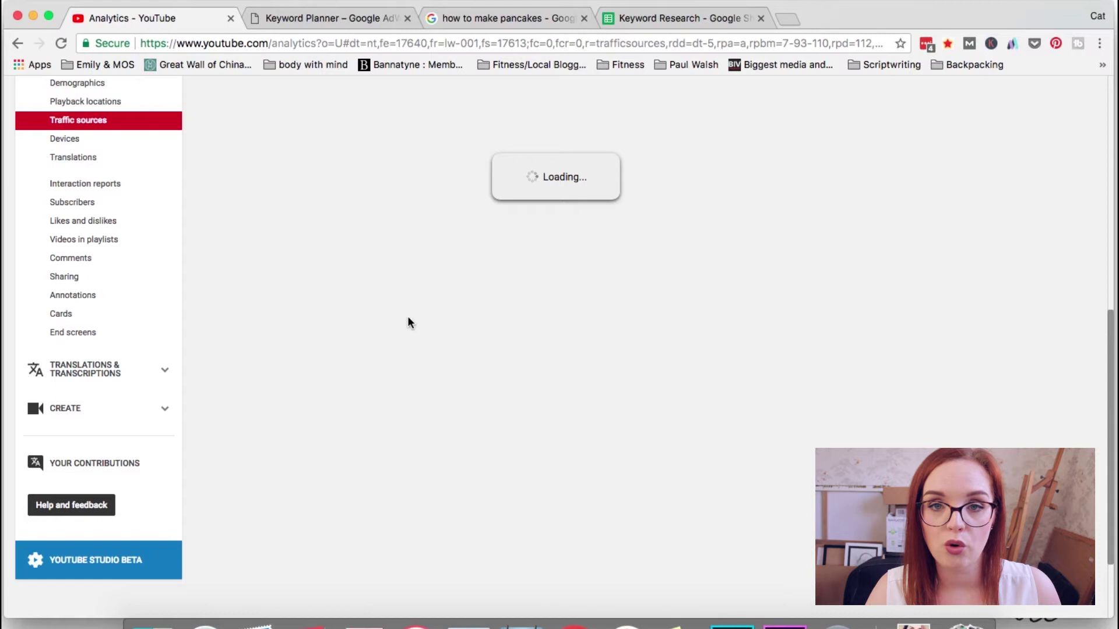
- Examine the search terms that bring viewers from YouTube search, comparing their watch time, views and average view duration
scroll(478, 329, down, 1)
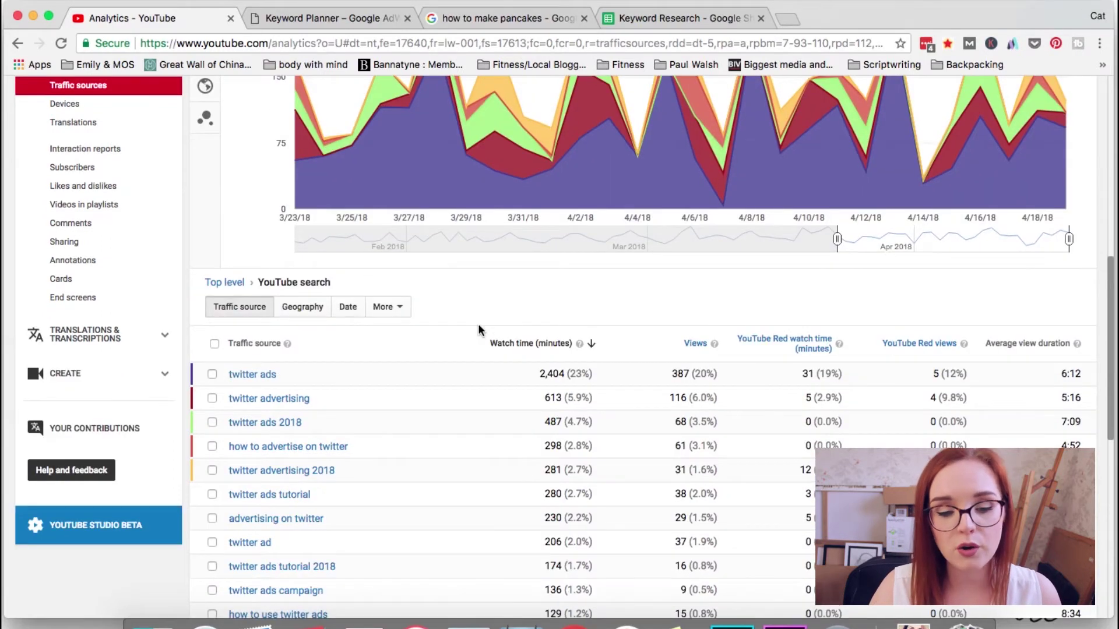
scroll(456, 367, down, 5)
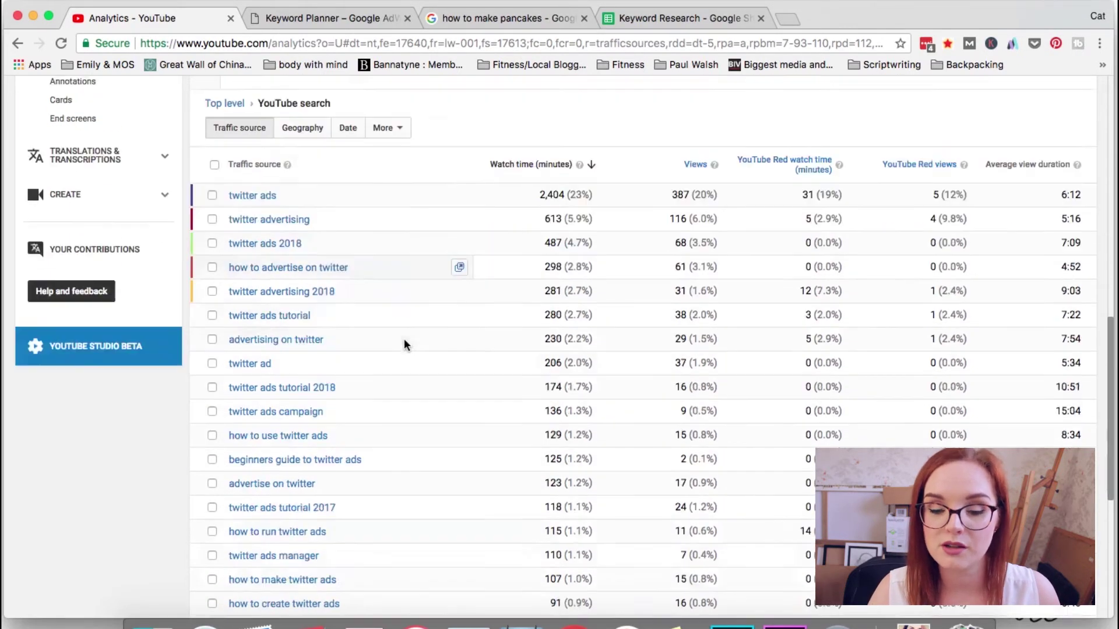
scroll(404, 340, down, 1)
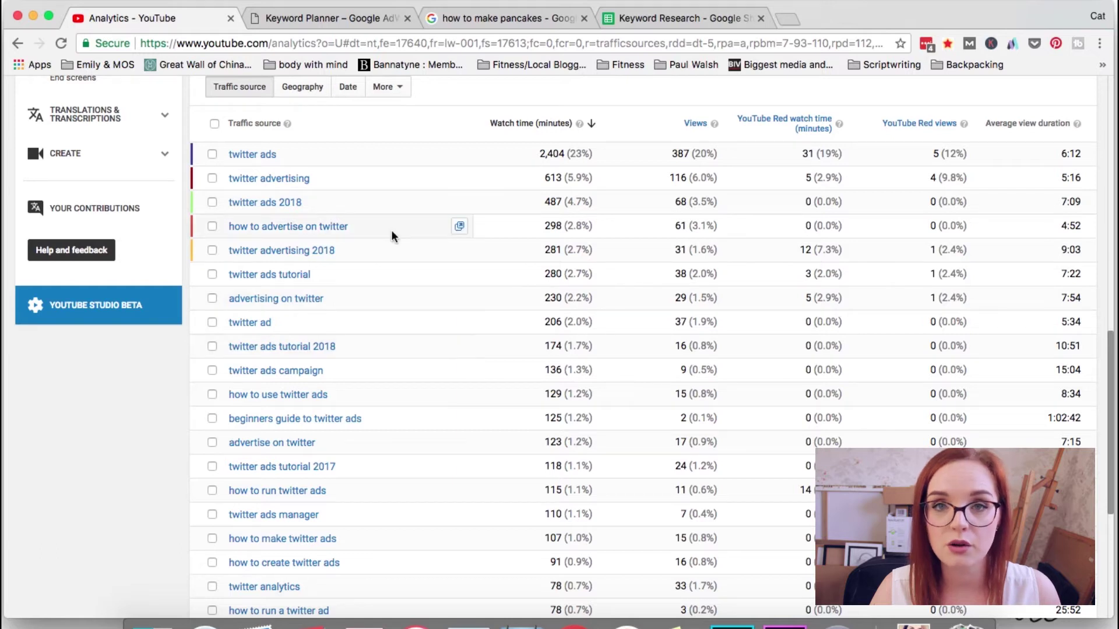
scroll(390, 230, up, 2)
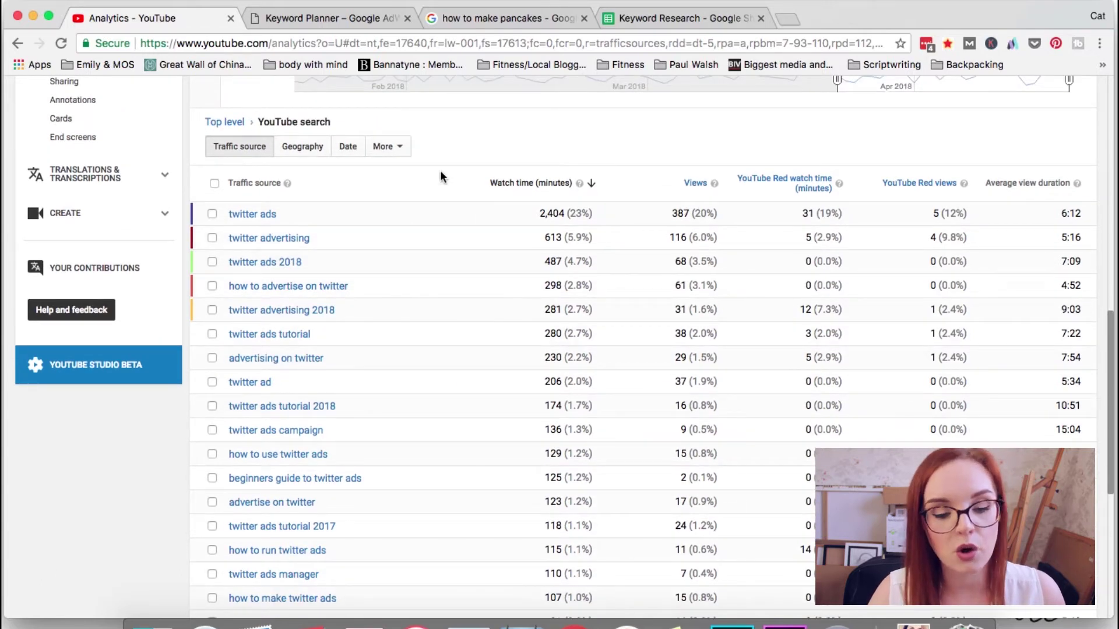
scroll(420, 274, down, 3)
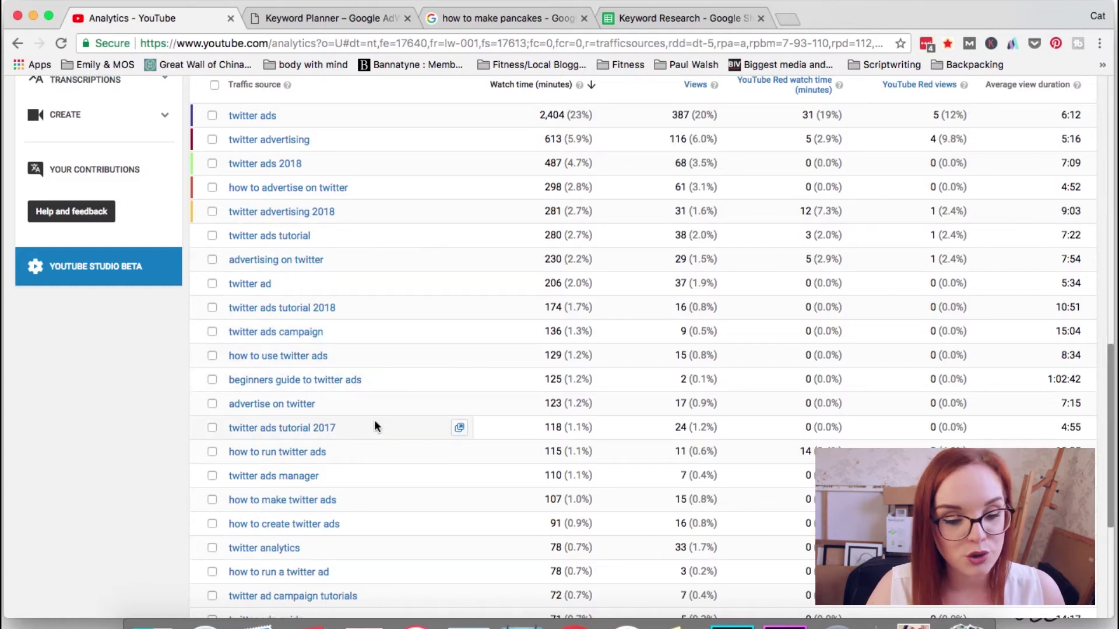
scroll(374, 422, down, 5)
scroll(373, 282, up, 15)
scroll(374, 284, down, 5)
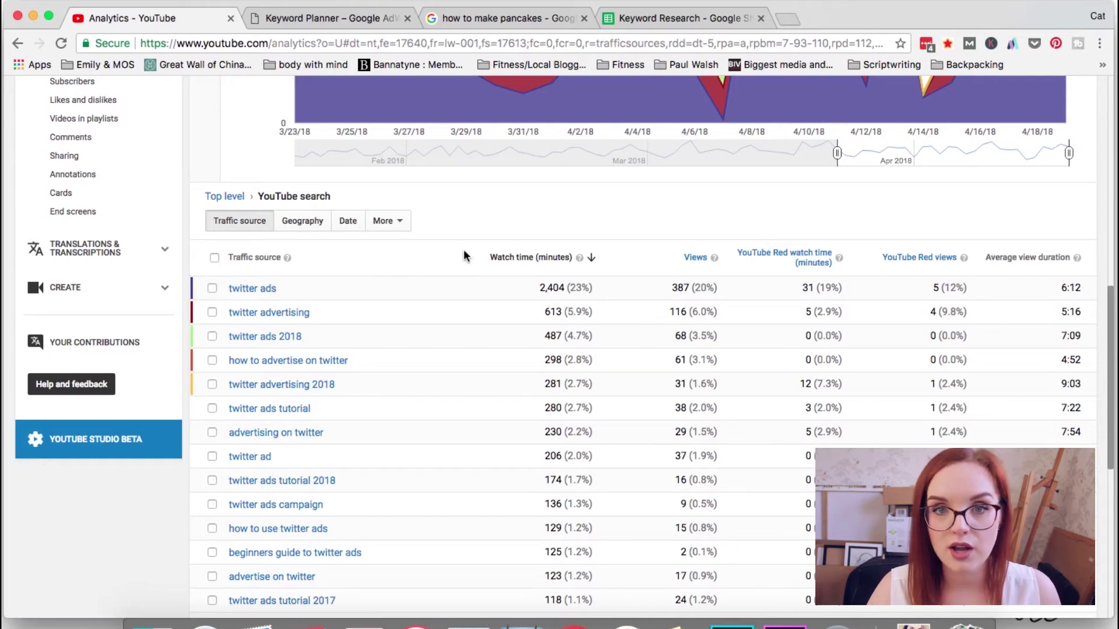
scroll(439, 303, down, 2)
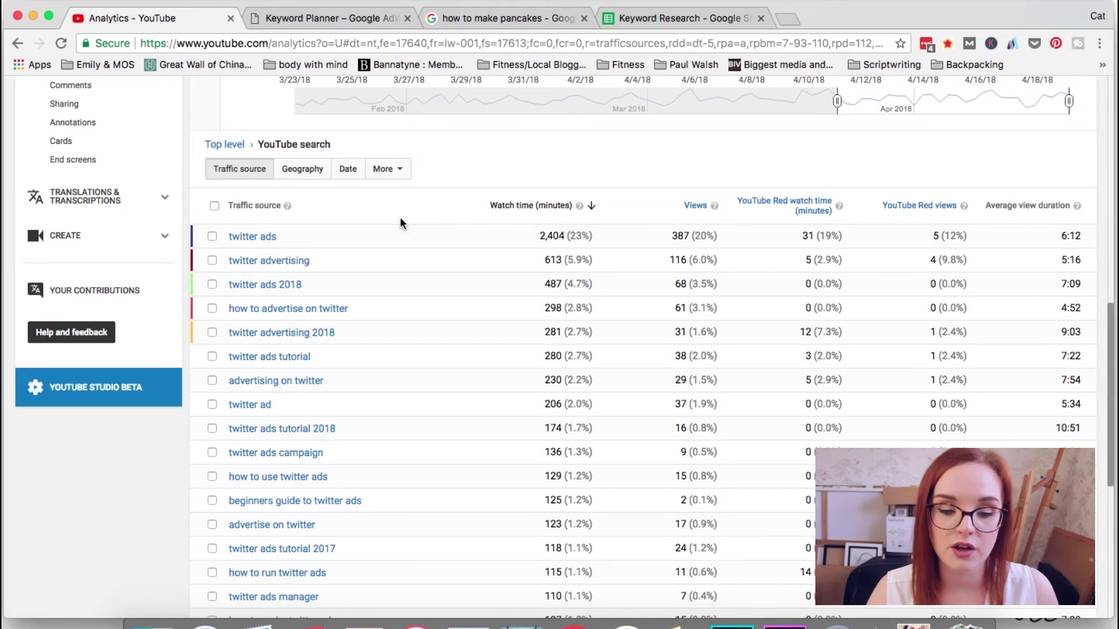
scroll(401, 235, down, 1)
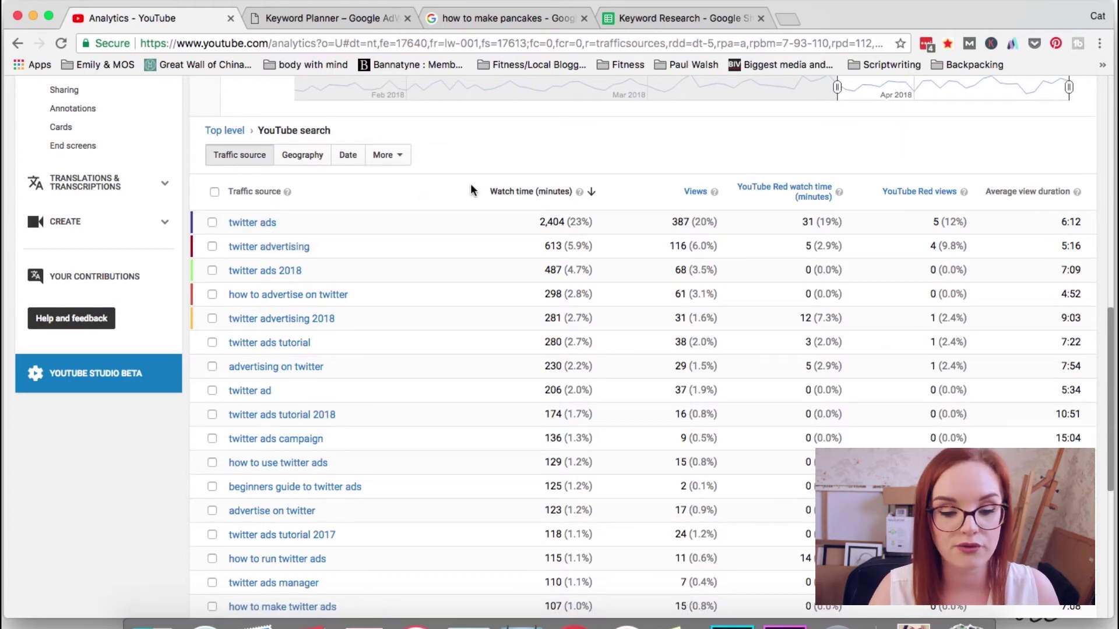
scroll(432, 192, down, 1)
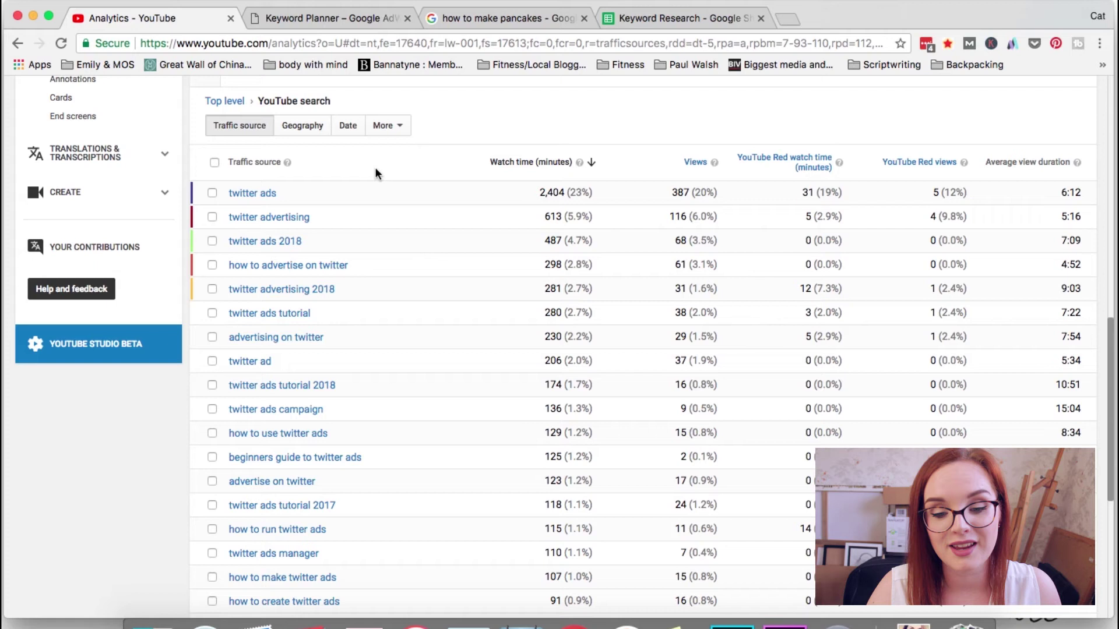
scroll(376, 168, up, 1)
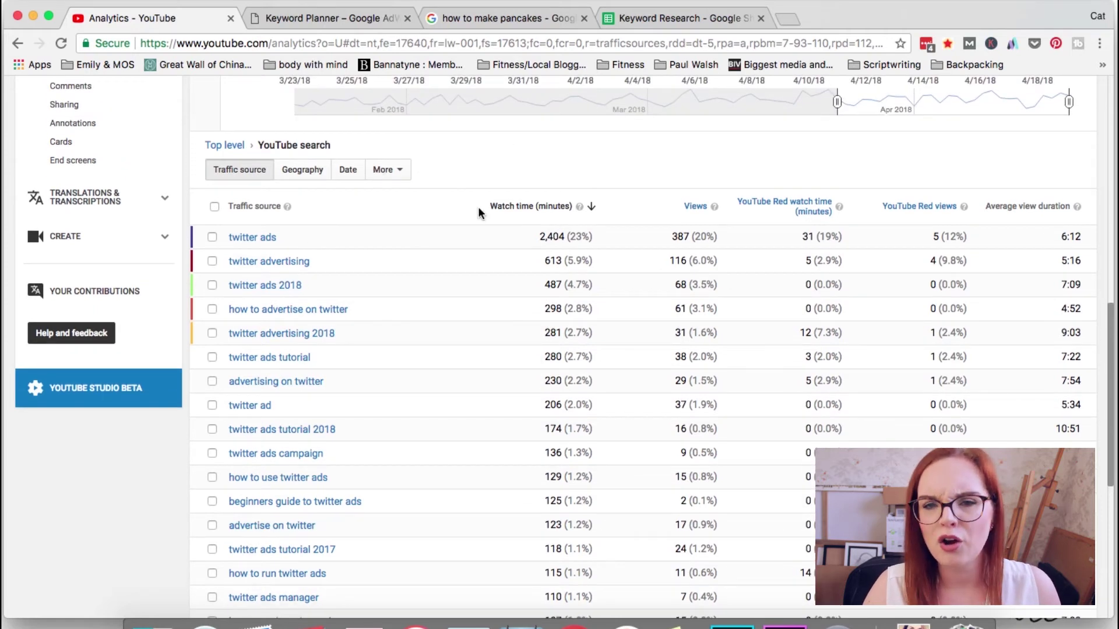
scroll(477, 206, up, 1)
scroll(443, 258, down, 2)
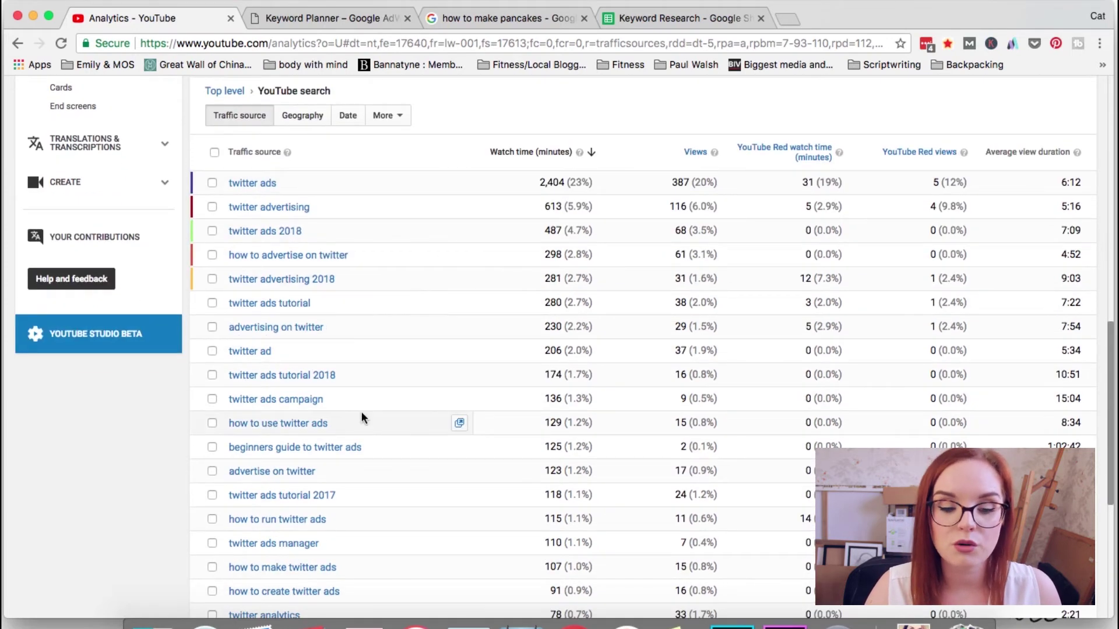
scroll(348, 478, down, 3)
scroll(349, 478, up, 2)
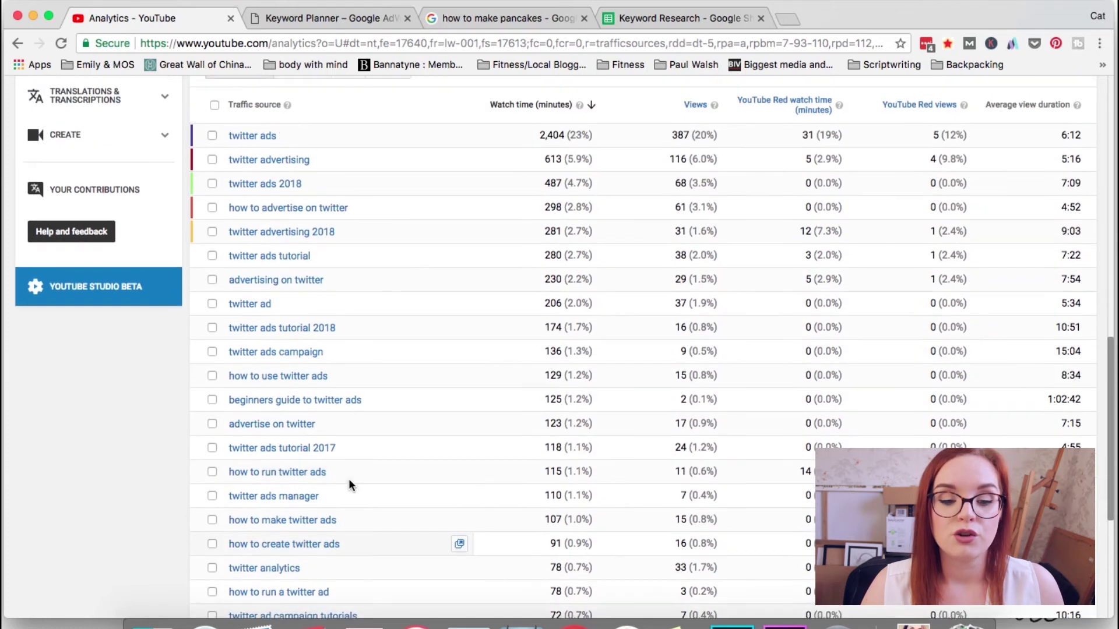
- Look through the remaining Twitter ads search terms down to the end of the YouTube search table, checking their watch time and views
scroll(349, 483, down, 1)
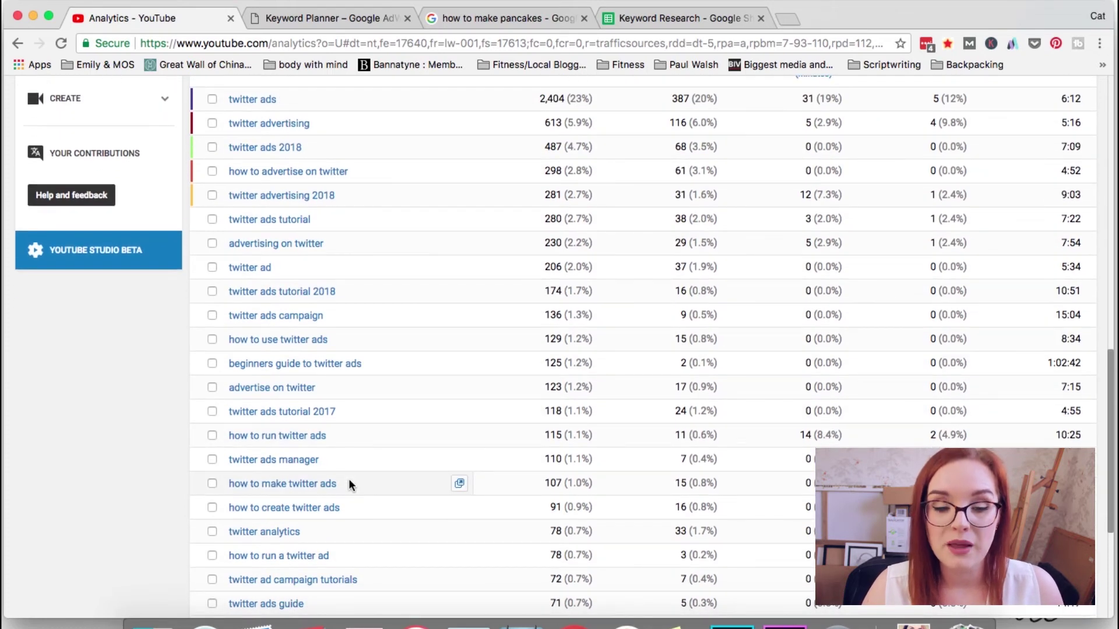
scroll(349, 484, down, 1)
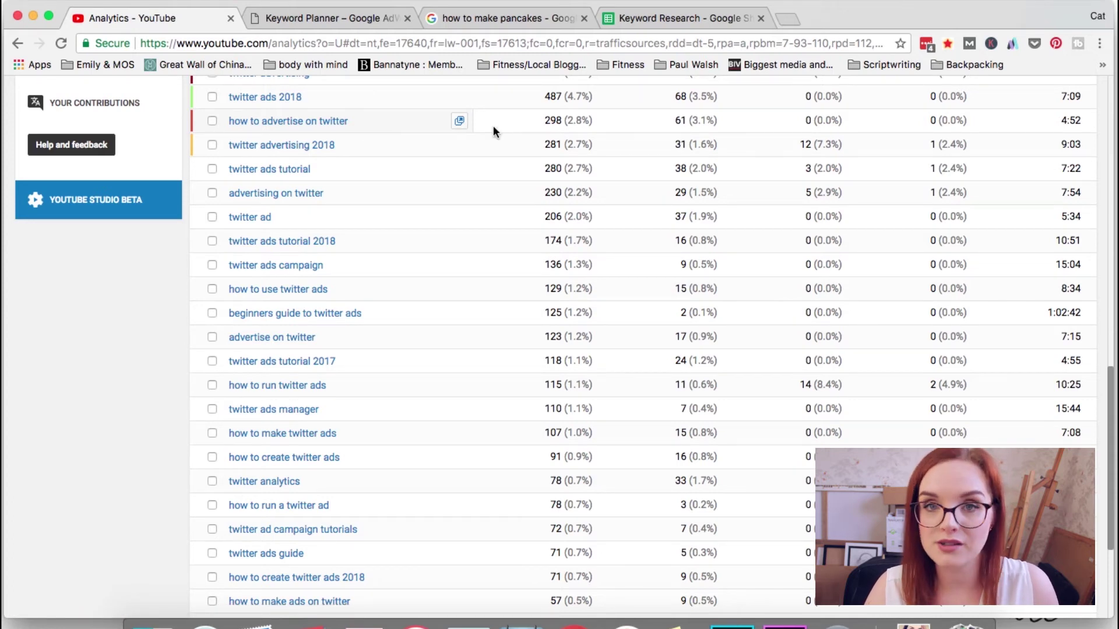
scroll(493, 127, down, 2)
scroll(493, 129, up, 1)
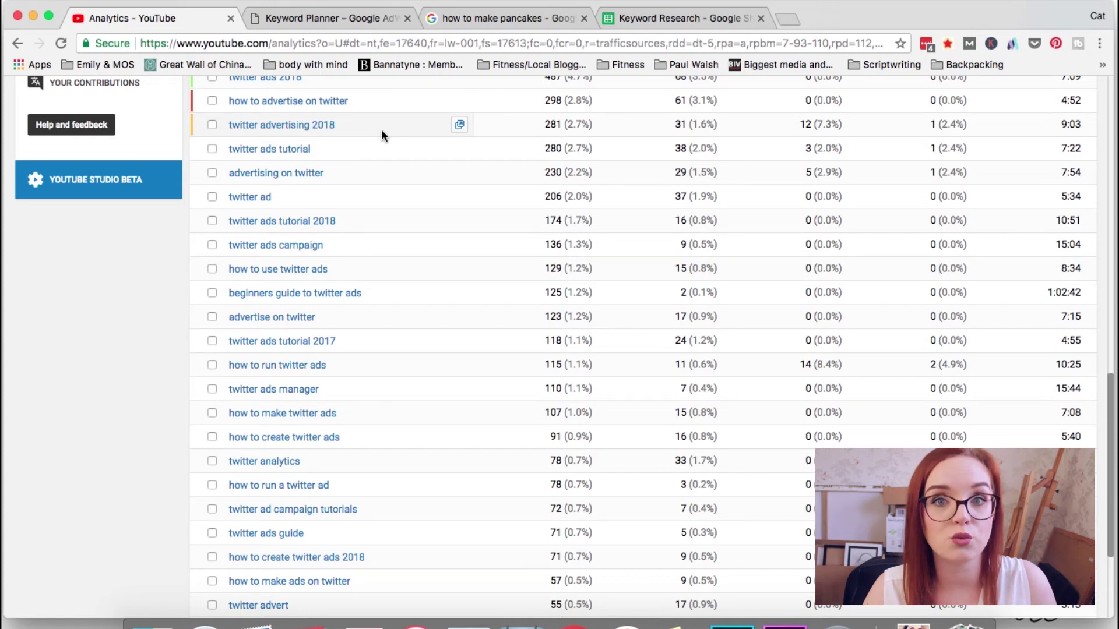
scroll(370, 144, down, 1)
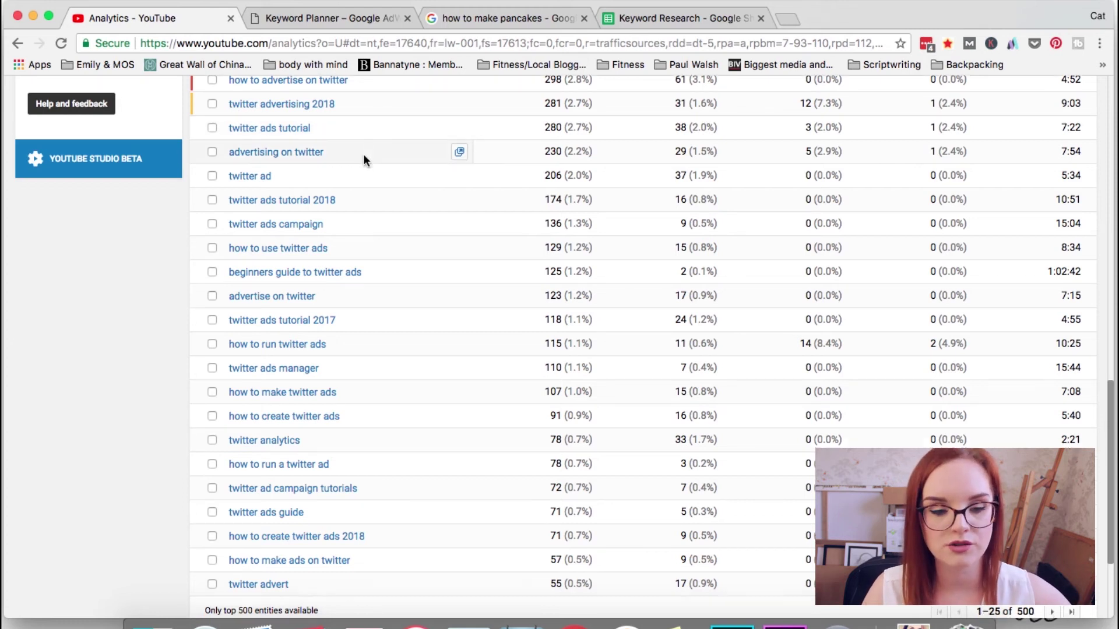
scroll(364, 157, down, 1)
- Go to the YouTube home page, enter "how to" as a search and choose the suggestion "how to make pancakes"
scroll(359, 268, up, 10)
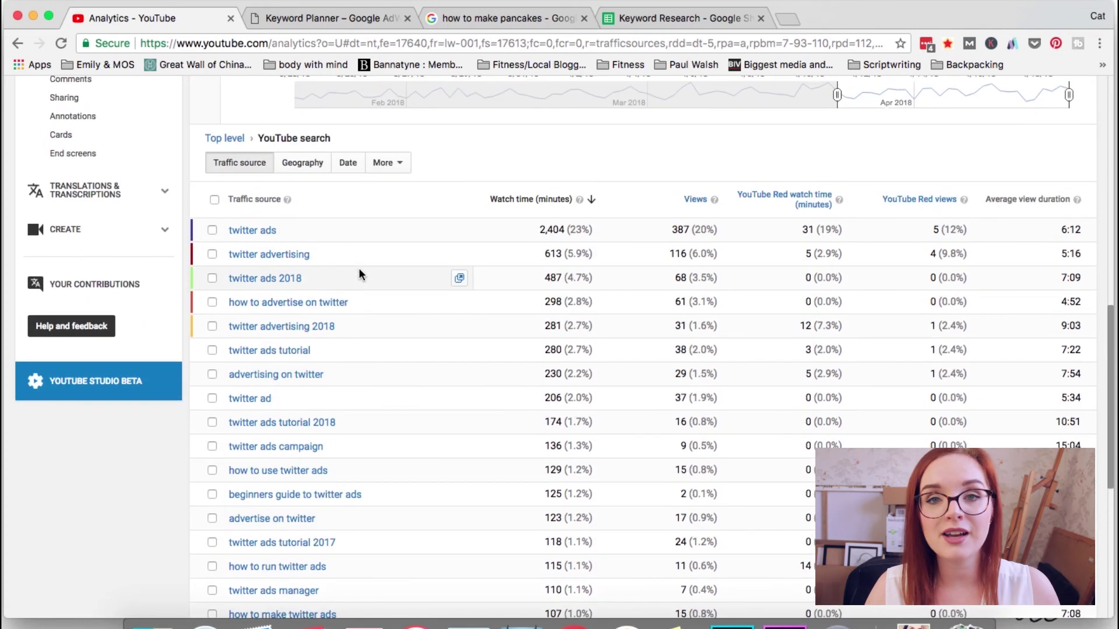
scroll(359, 268, up, 10)
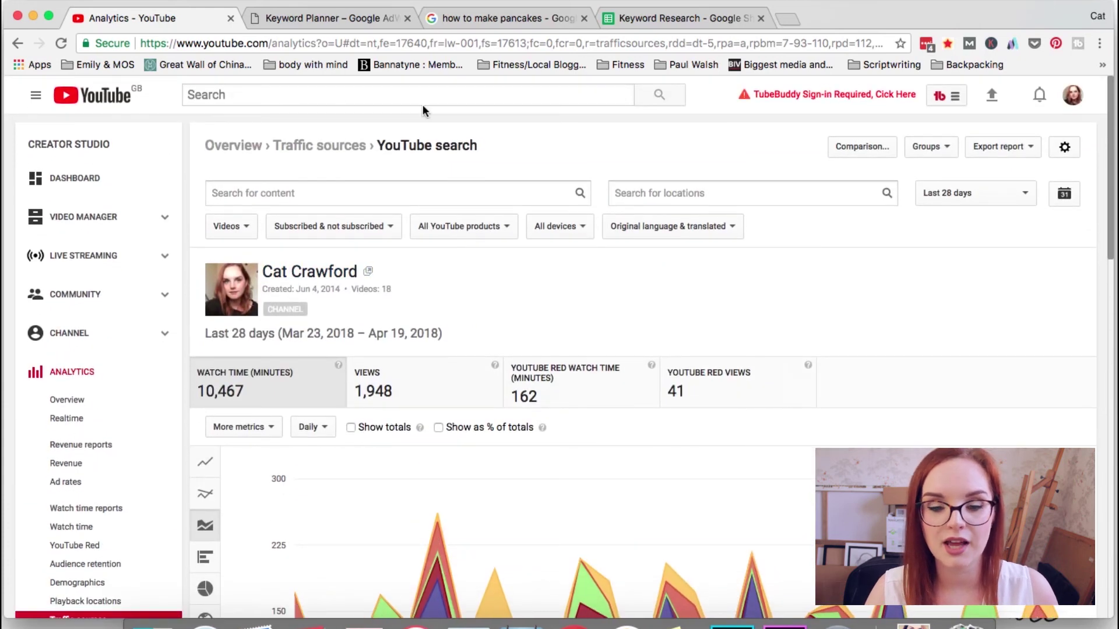
click(92, 95)
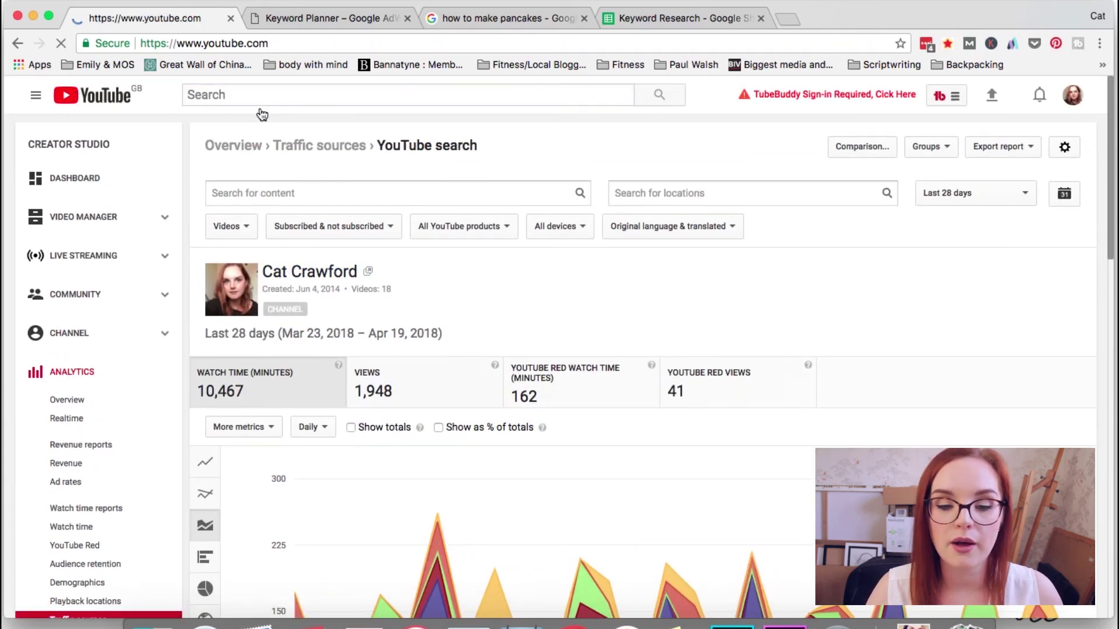
click(282, 99)
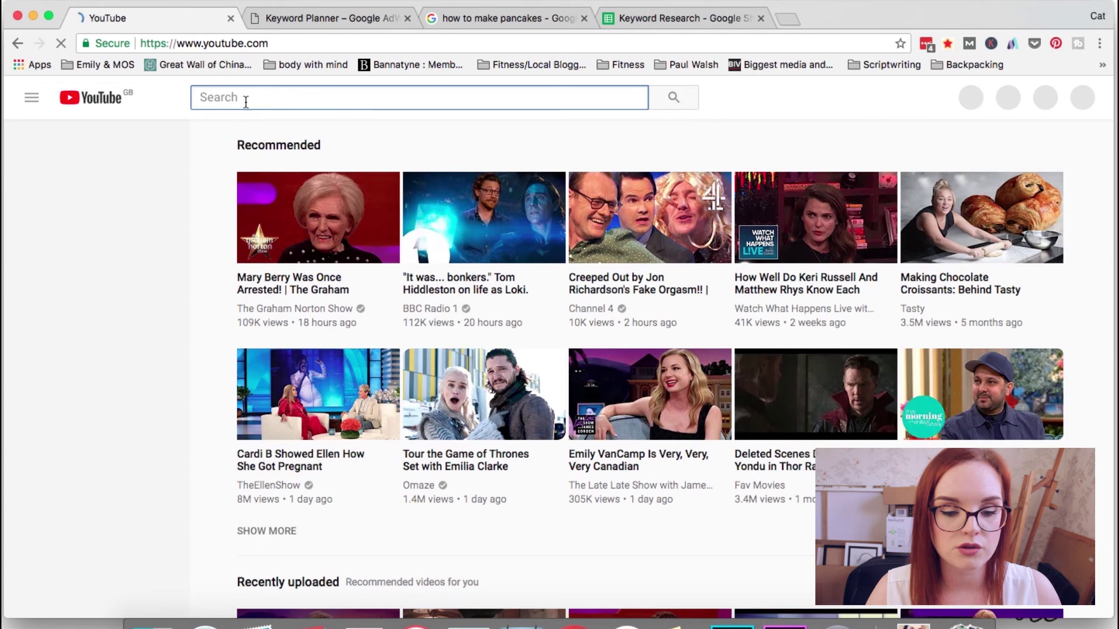
text(how to)
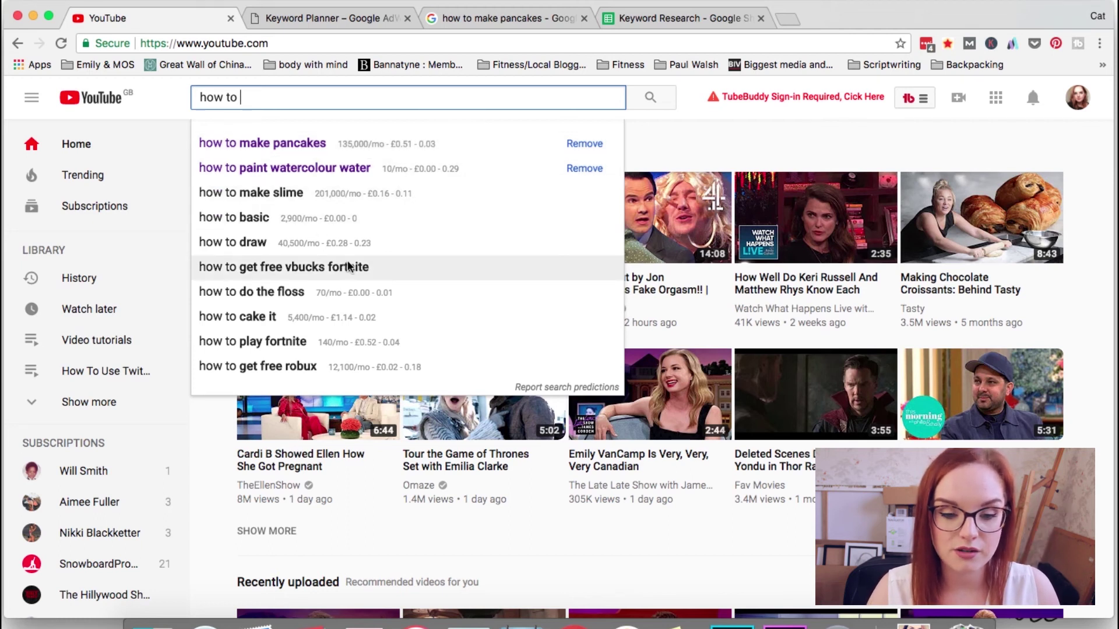
click(278, 143)
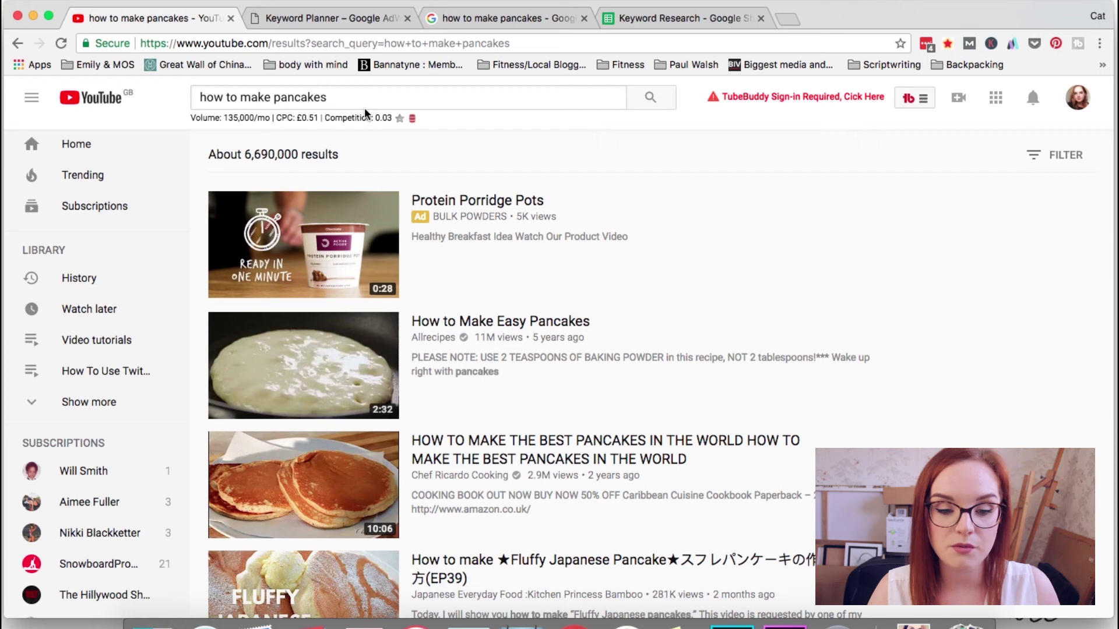
- Review the videos ranking for "how to make pancakes", checking their titles, view counts and age
scroll(603, 253, down, 2)
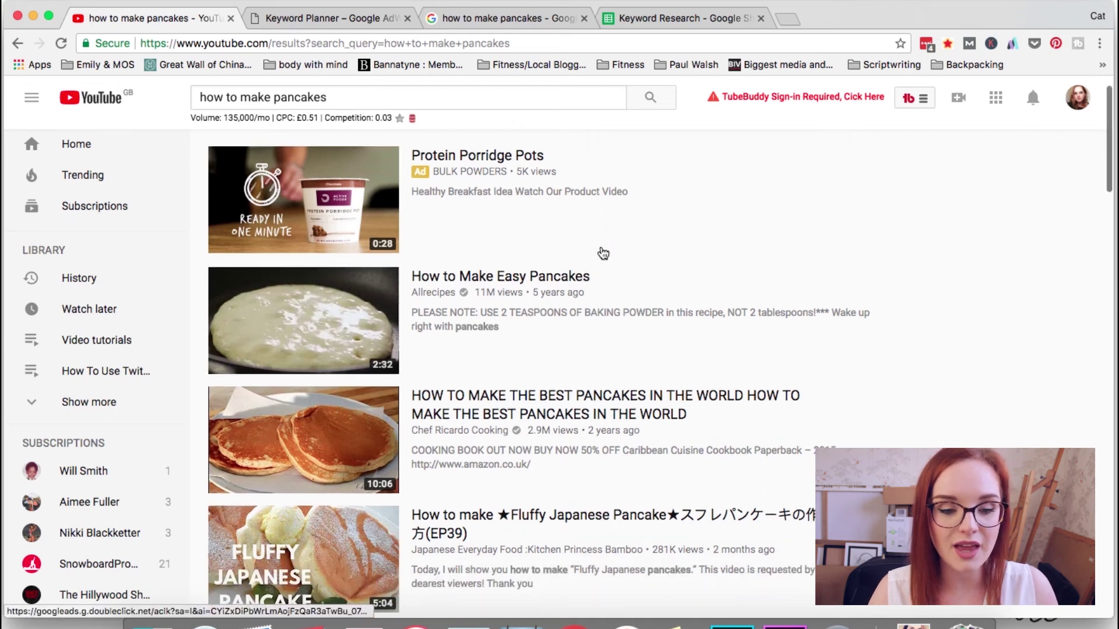
scroll(472, 257, down, 6)
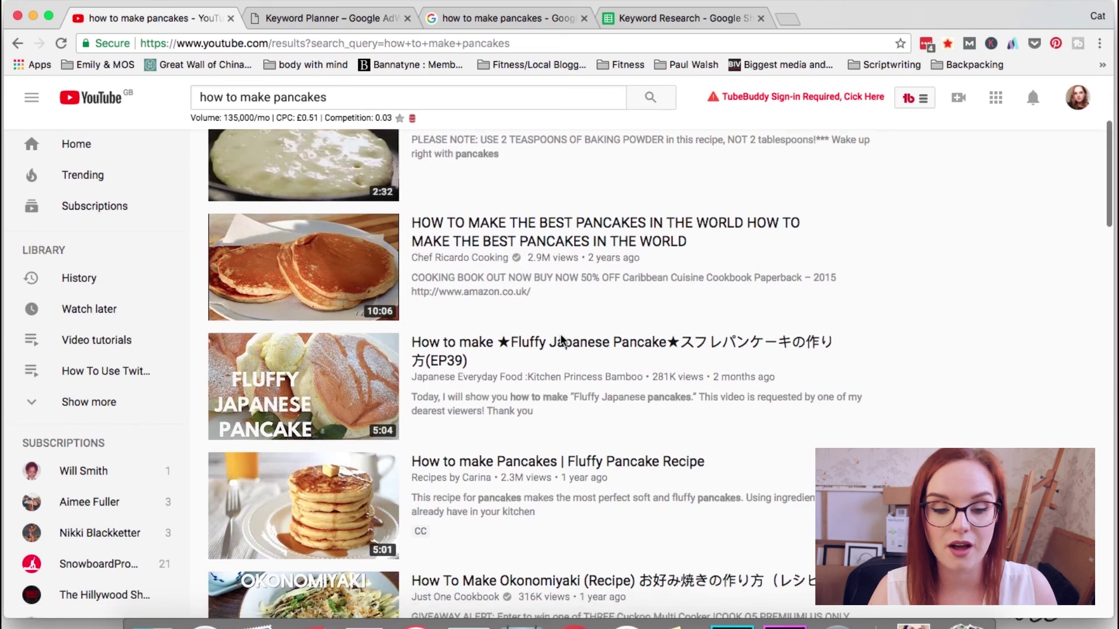
scroll(561, 336, down, 12)
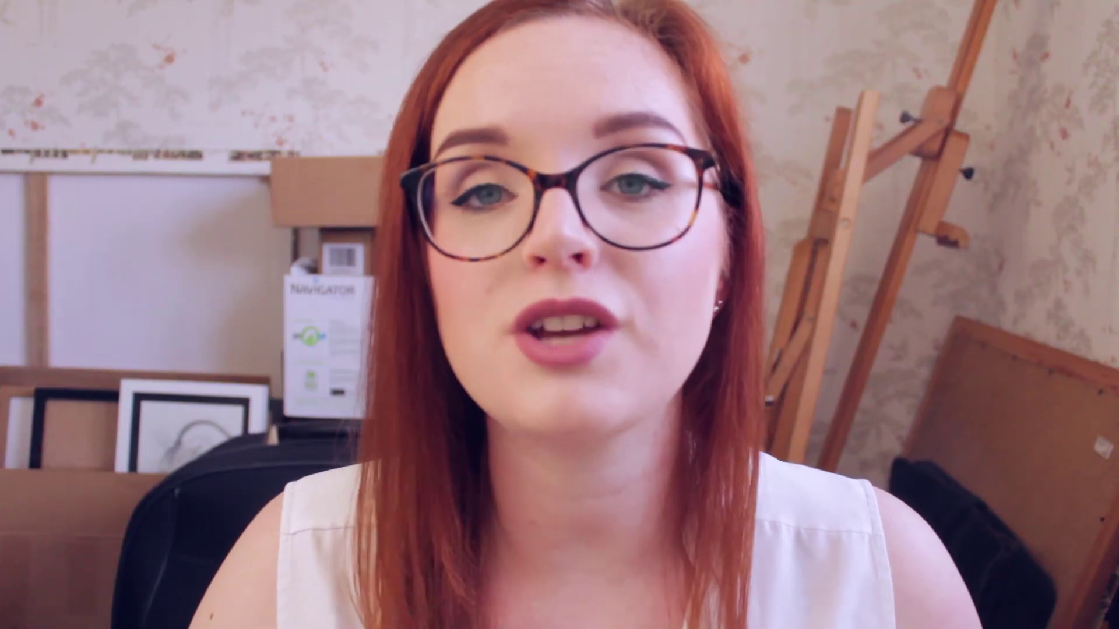